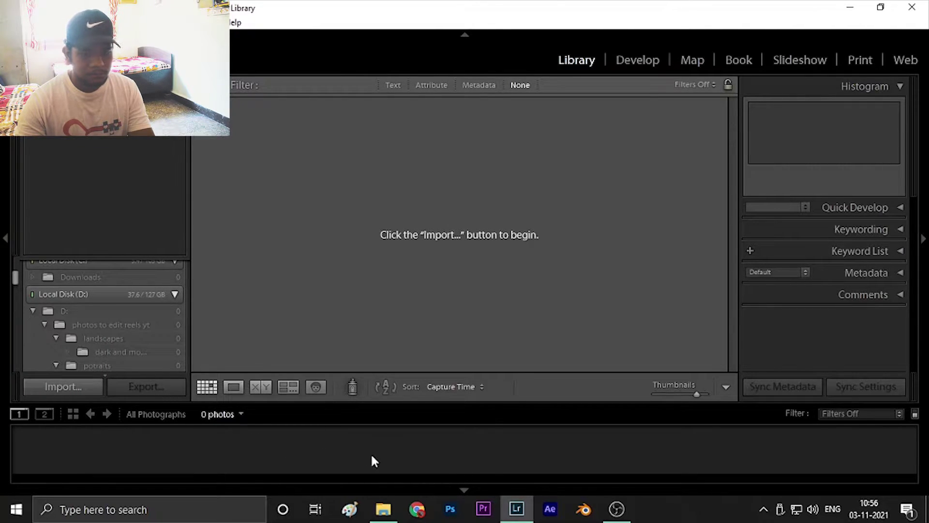
- Start a photo import with the "cinematic and cinmatic dreamy" folder inside photos to edit reels yt > potraits on Local Disk (D:) as source
{"action": "left_click", "coordinate": [85, 390]}
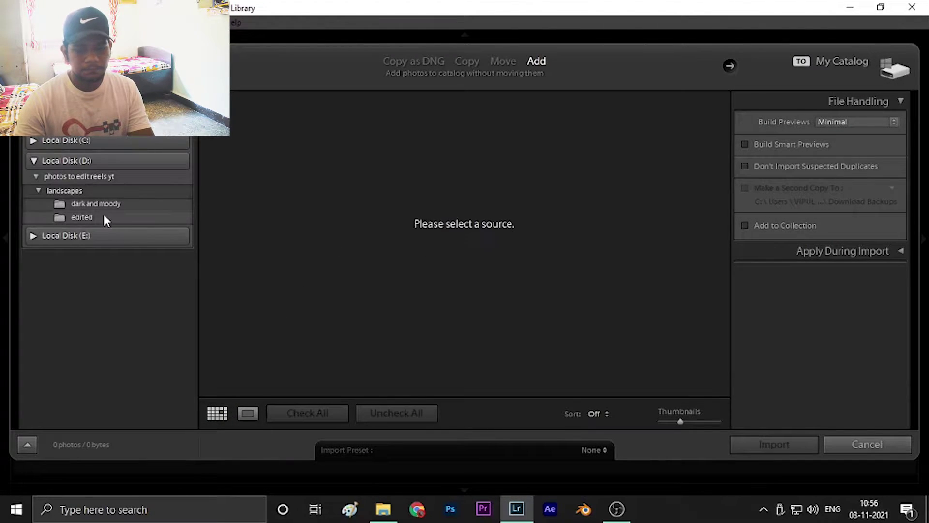
{"action": "left_click", "coordinate": [38, 191]}
{"action": "left_click", "coordinate": [42, 204]}
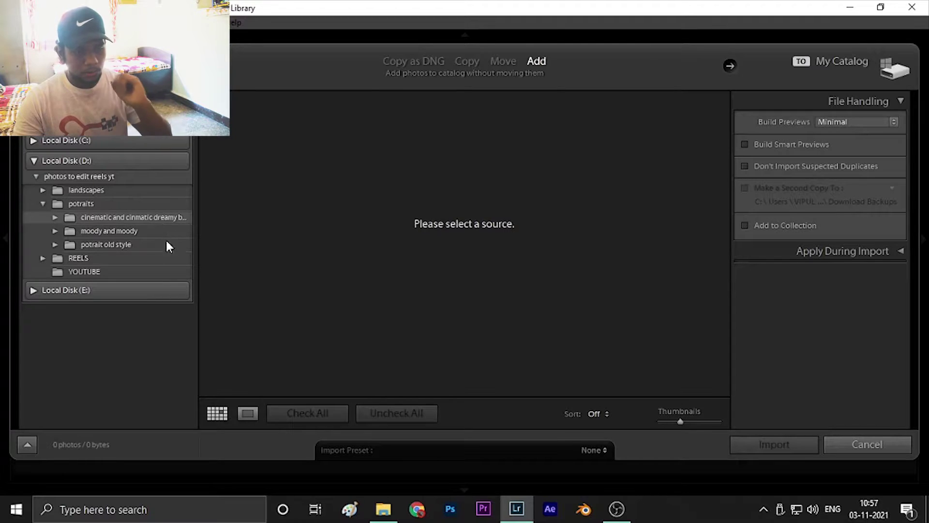
{"action": "left_click", "coordinate": [141, 218]}
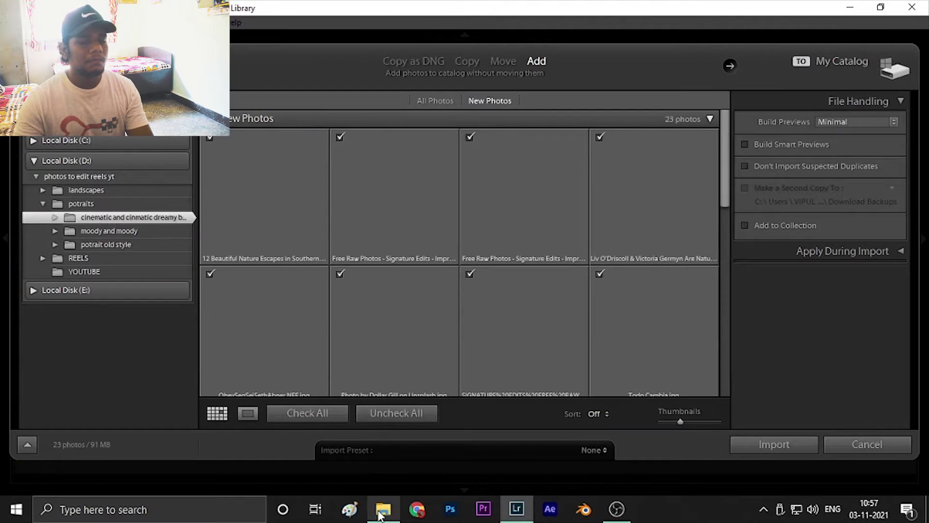
- Check the contents of Local Disk (D:) in File Explorer and return to the Lightroom import
{"action": "left_click", "coordinate": [378, 512]}
{"action": "left_click", "coordinate": [109, 376]}
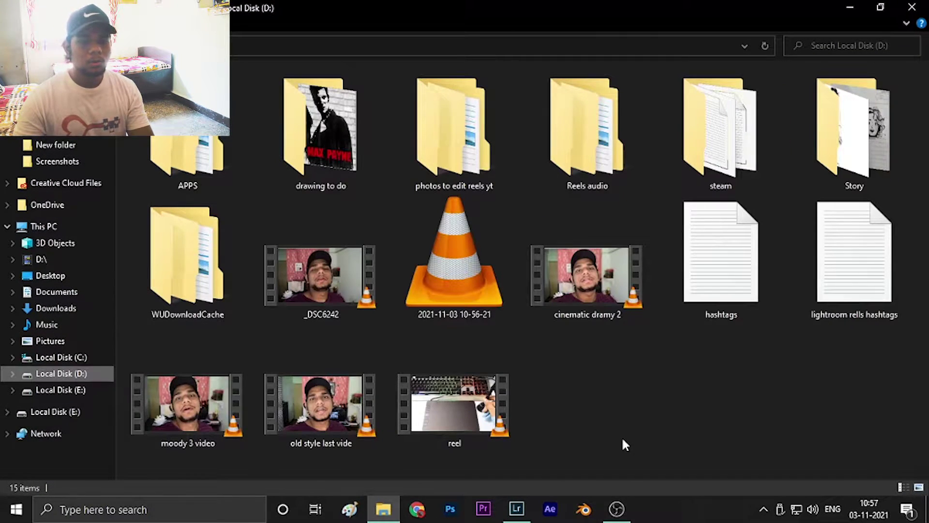
{"action": "left_click", "coordinate": [517, 509]}
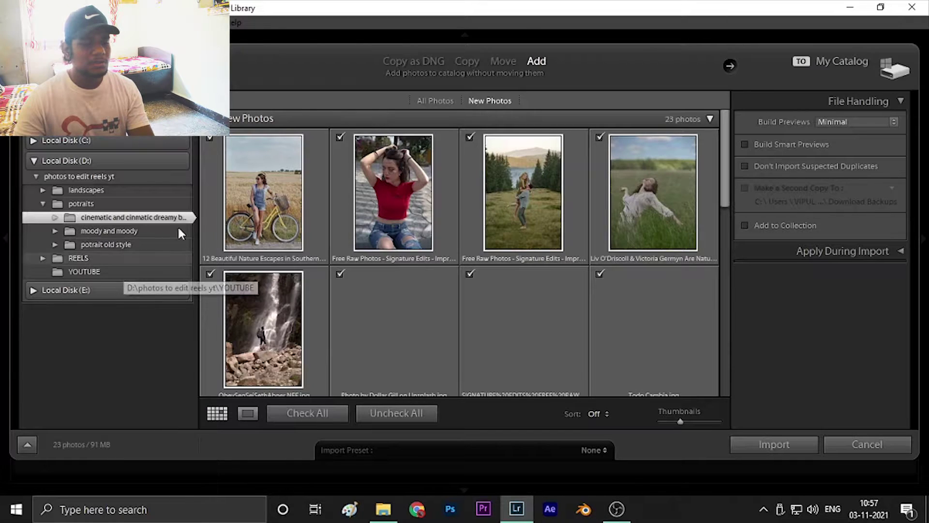
- Import the checked photos and open the first one, the woman with the yellow bicycle, in the Develop module
{"action": "left_click", "coordinate": [769, 443]}
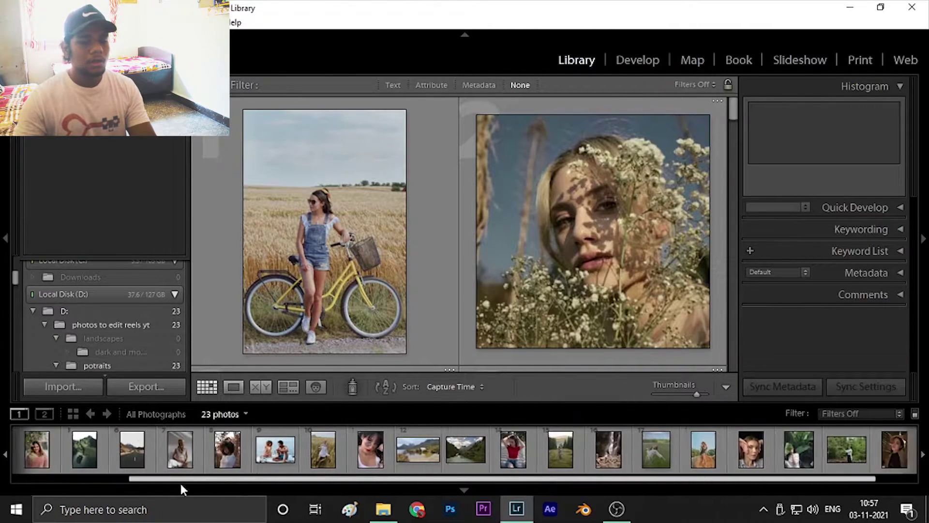
{"action": "left_click", "coordinate": [623, 62]}
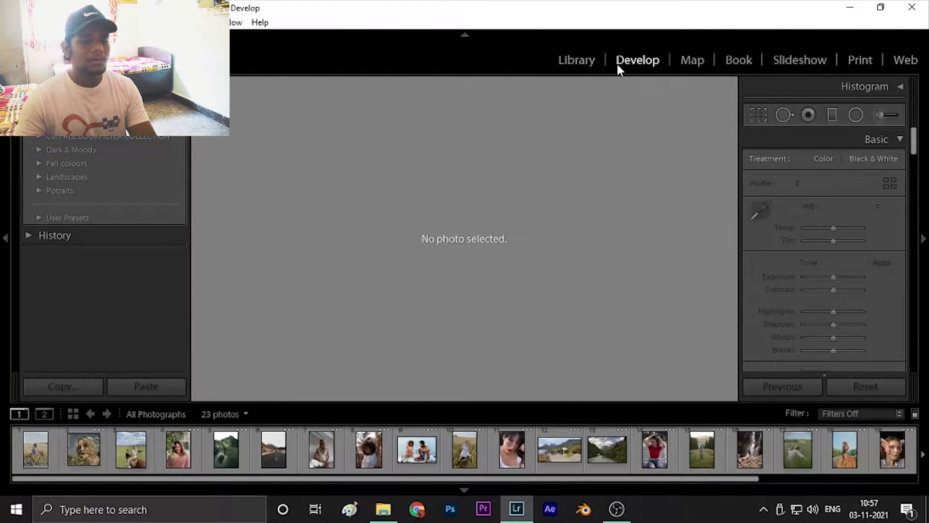
{"action": "left_click", "coordinate": [36, 449]}
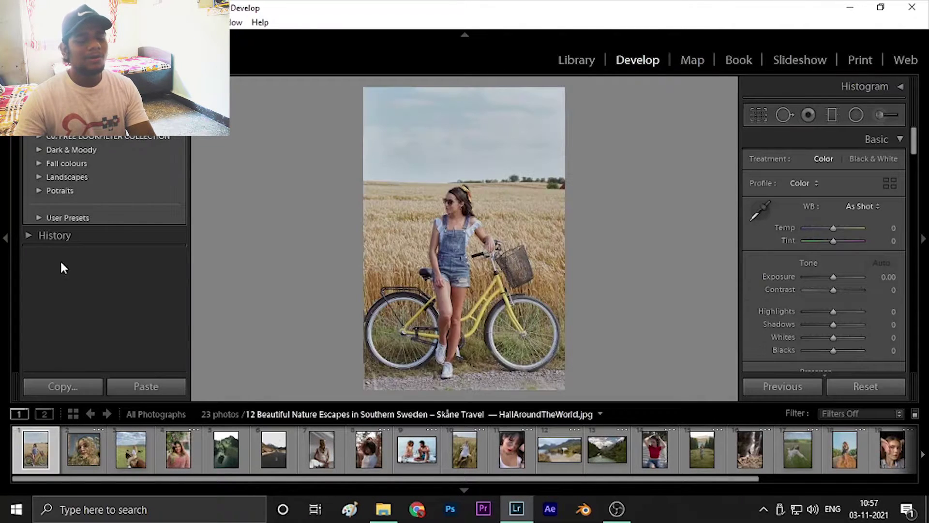
- Expand the Potraits preset group and show the filmstrip
{"action": "left_click", "coordinate": [40, 191]}
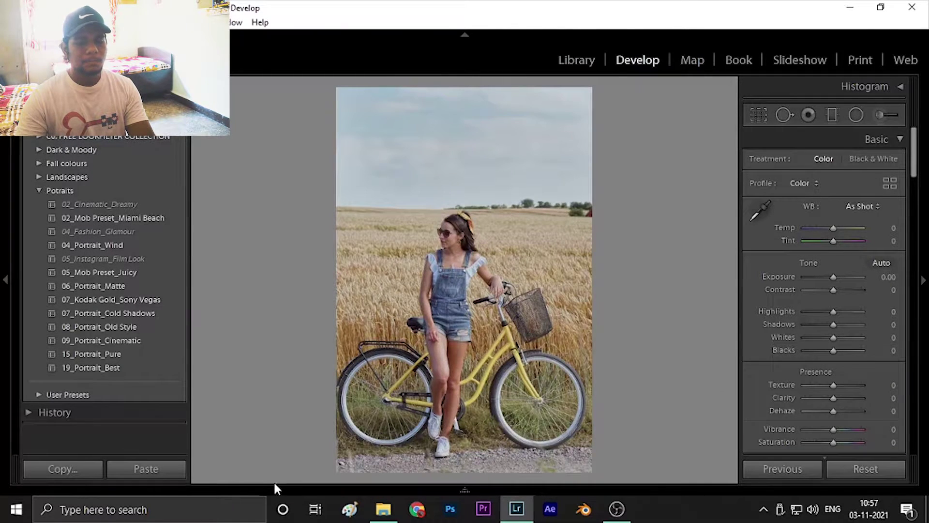
{"action": "left_click_drag", "start_coordinate": [262, 479], "coordinate": [239, 475]}
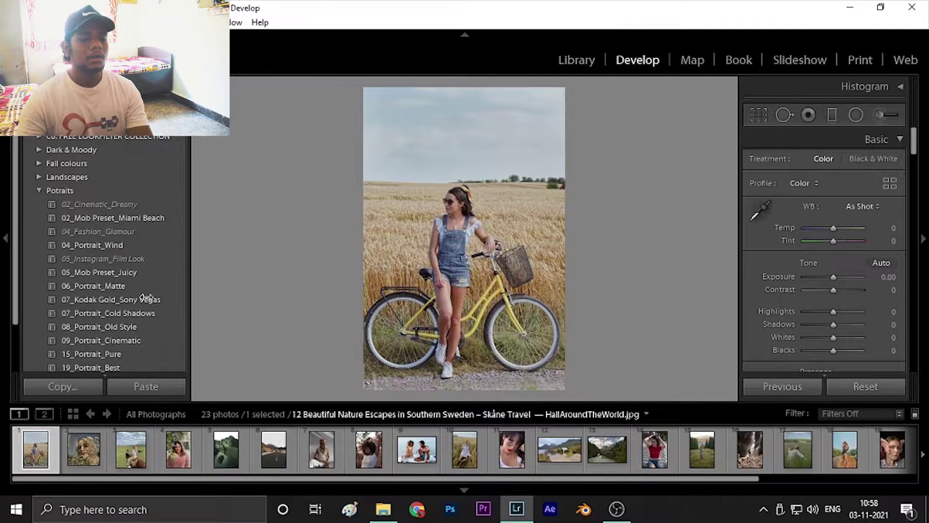
{"action": "left_click", "coordinate": [184, 311]}
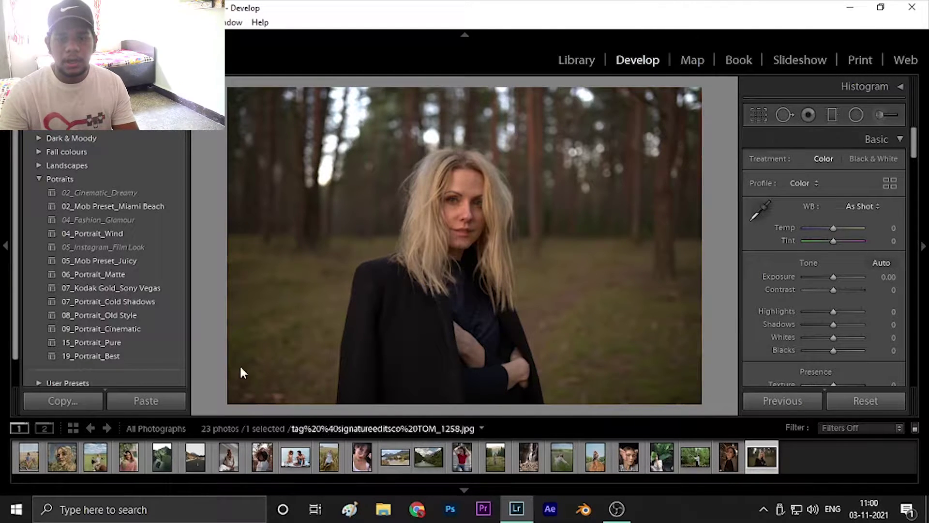
- Try the 09_Portrait_Cinematic preset on the blonde woman's forest portrait and replace it with 02_Cinematic_Dreamy
{"action": "left_click", "coordinate": [165, 331]}
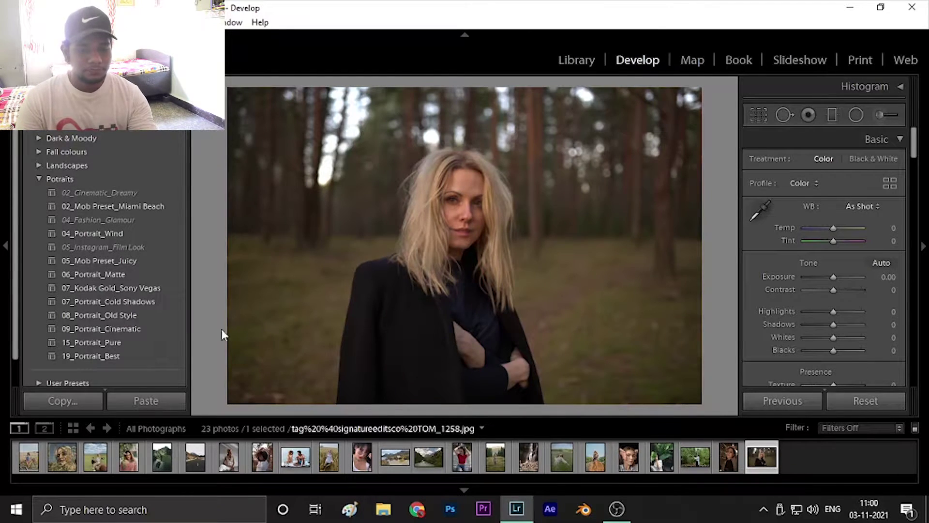
{"action": "left_click", "coordinate": [166, 331]}
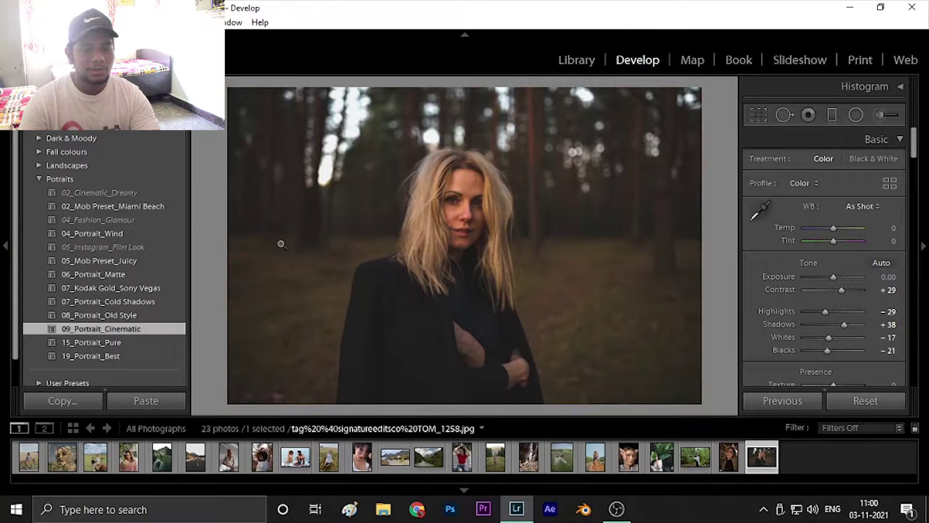
{"action": "left_click", "coordinate": [178, 194]}
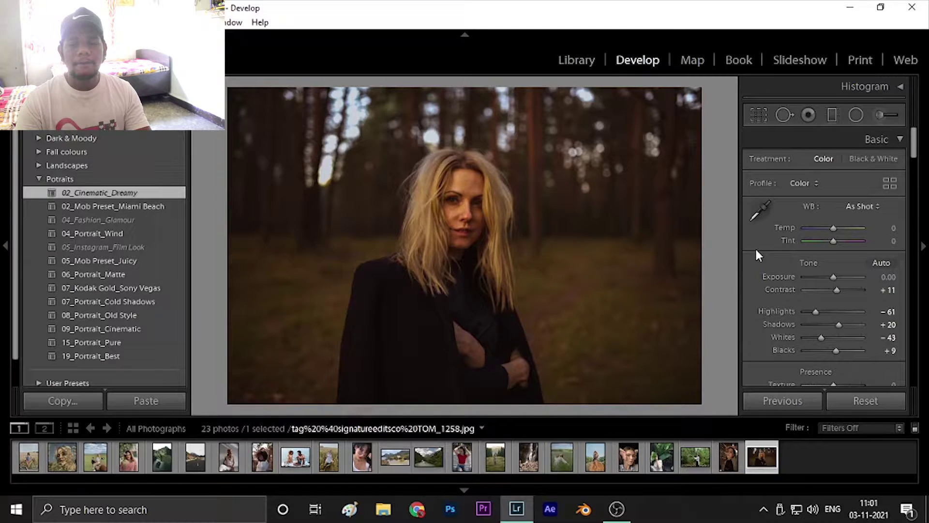
{"action": "scroll", "coordinate": [756, 250], "scroll_direction": "down", "scroll_amount": 3}
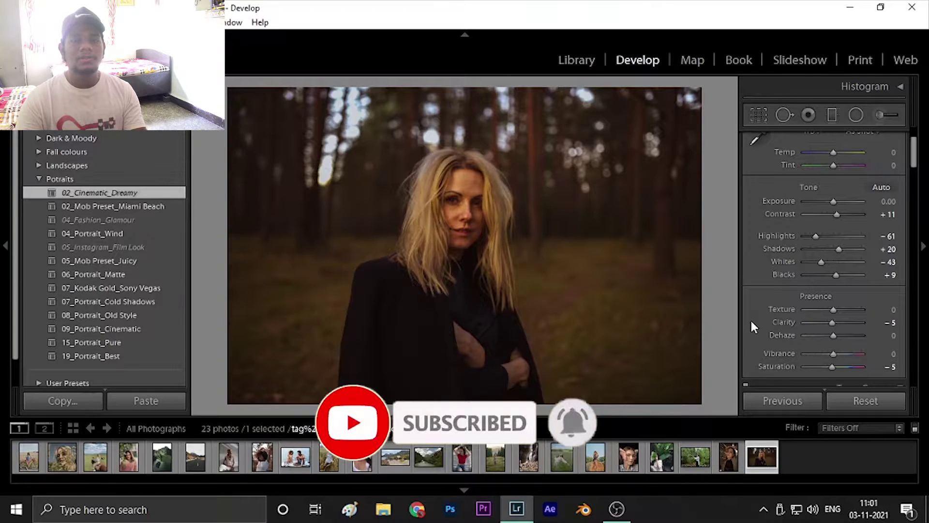
{"action": "left_click_drag", "start_coordinate": [812, 236], "coordinate": [821, 235]}
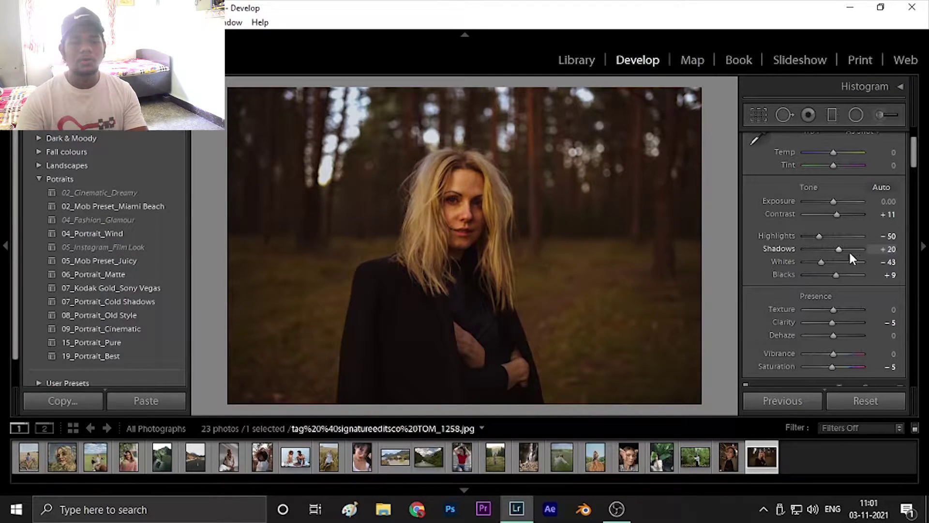
{"action": "key", "text": "ctrl+z"}
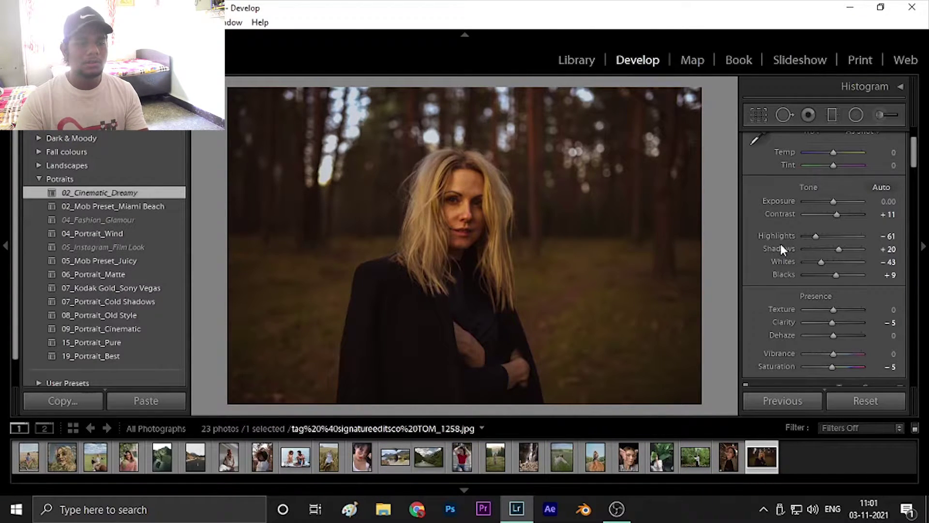
- Adjust the forest portrait's tone to Contrast +21, Highlights −50 and Whites −31
{"action": "left_click_drag", "start_coordinate": [838, 213], "coordinate": [841, 212]}
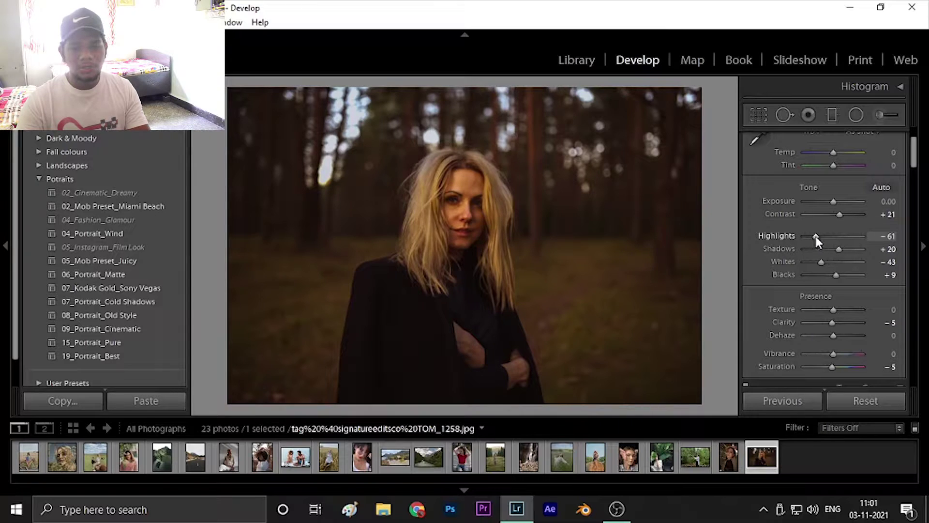
{"action": "left_click_drag", "start_coordinate": [819, 236], "coordinate": [821, 237]}
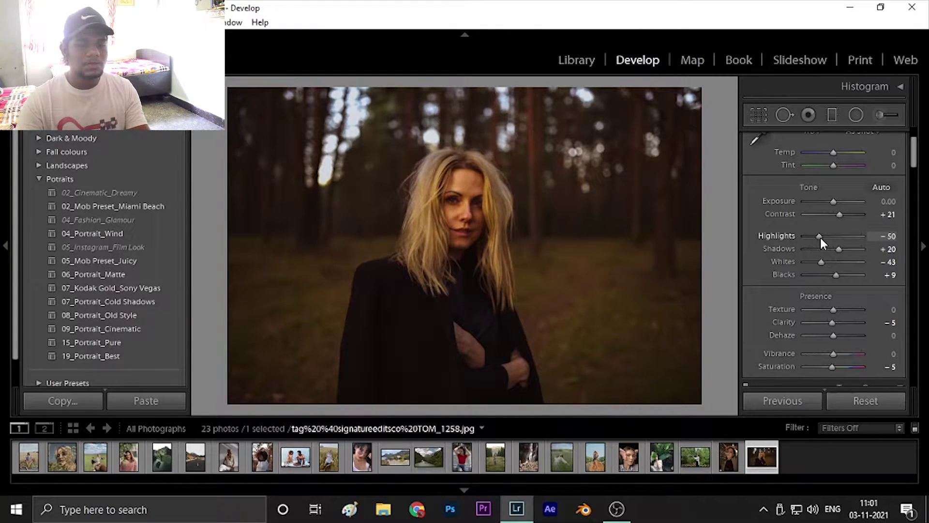
{"action": "left_click_drag", "start_coordinate": [819, 263], "coordinate": [823, 261]}
- Review the forest portrait's tone curve and its channel options
{"action": "scroll", "coordinate": [741, 298], "scroll_direction": "down", "scroll_amount": 5}
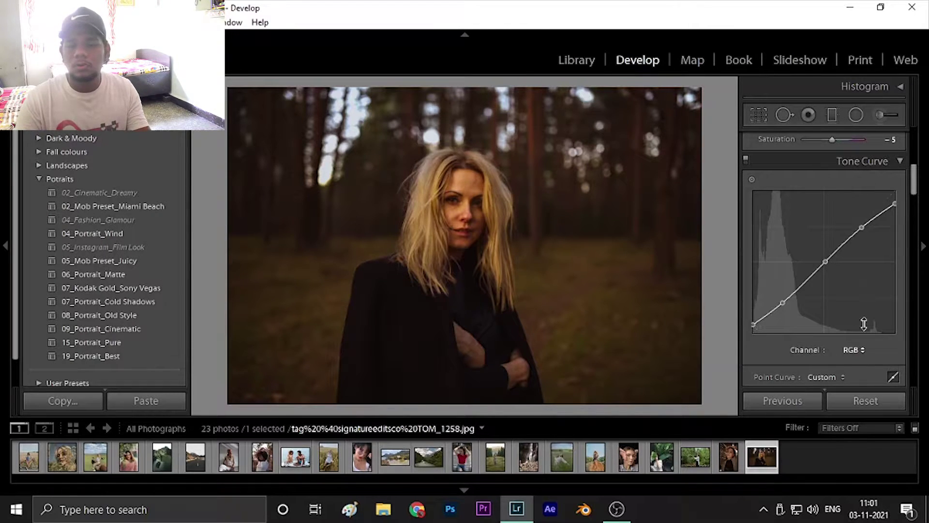
{"action": "left_click", "coordinate": [857, 349]}
{"action": "left_click", "coordinate": [871, 345]}
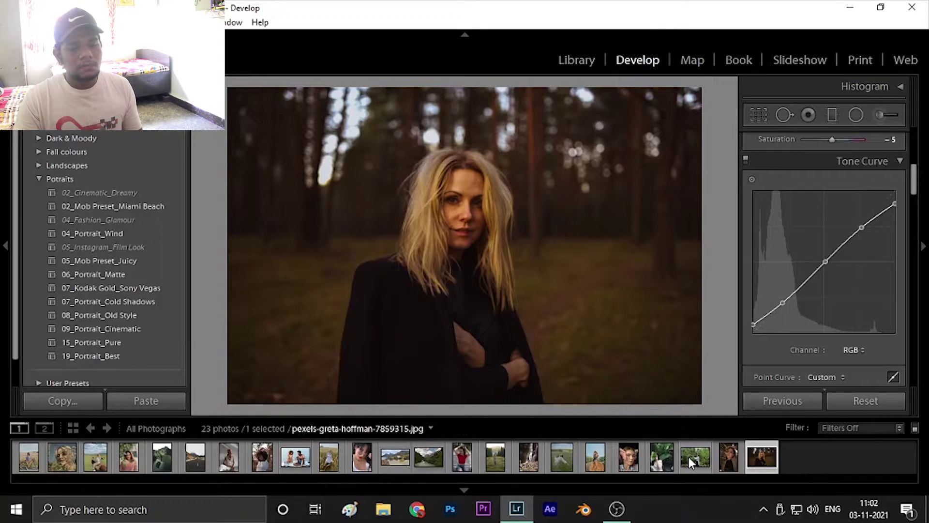
- Apply the 02_Cinematic_Dreamy preset to the DSC_8841.NEF portrait and set Shadows to +29, Contrast to +26 and Highlights to −26
{"action": "left_click", "coordinate": [730, 455]}
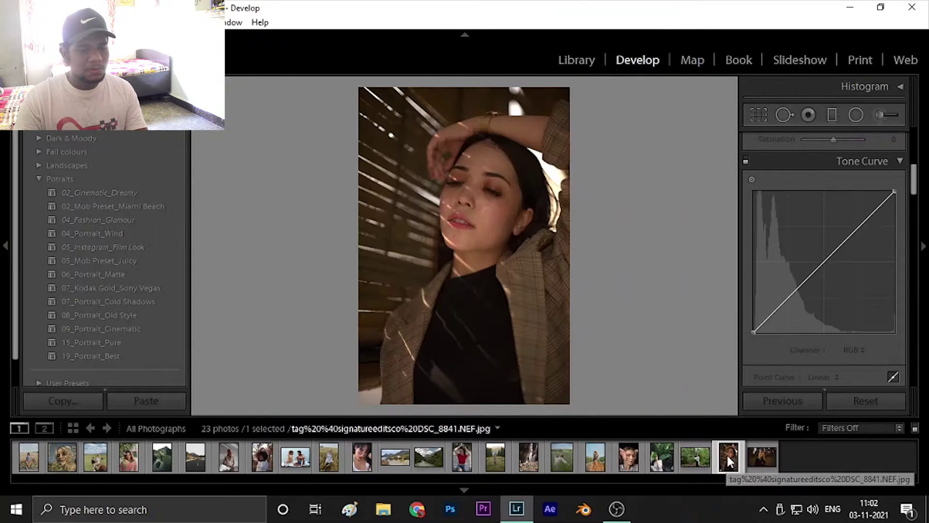
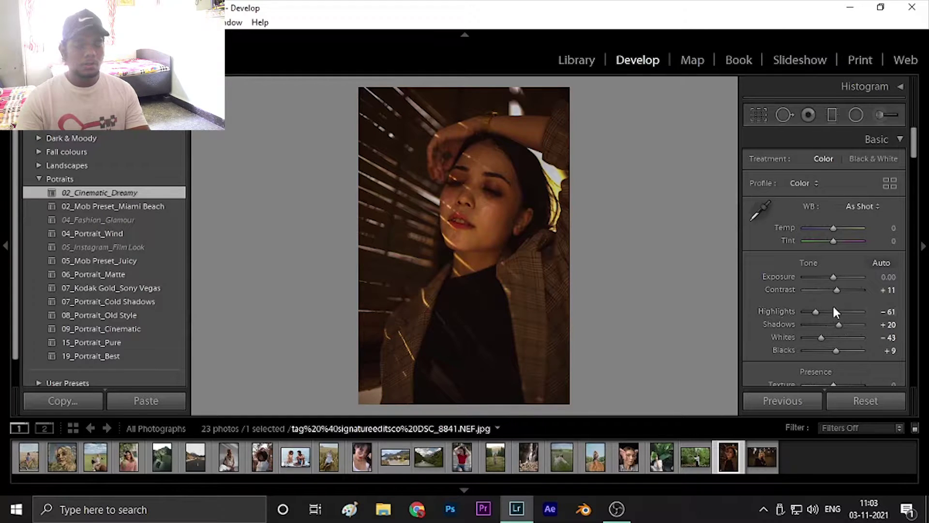
{"action": "mouse_move", "coordinate": [840, 324]}
{"action": "left_mouse_down"}
{"action": "mouse_move", "coordinate": [849, 324]}
{"action": "mouse_move", "coordinate": [843, 325]}
{"action": "left_mouse_up"}
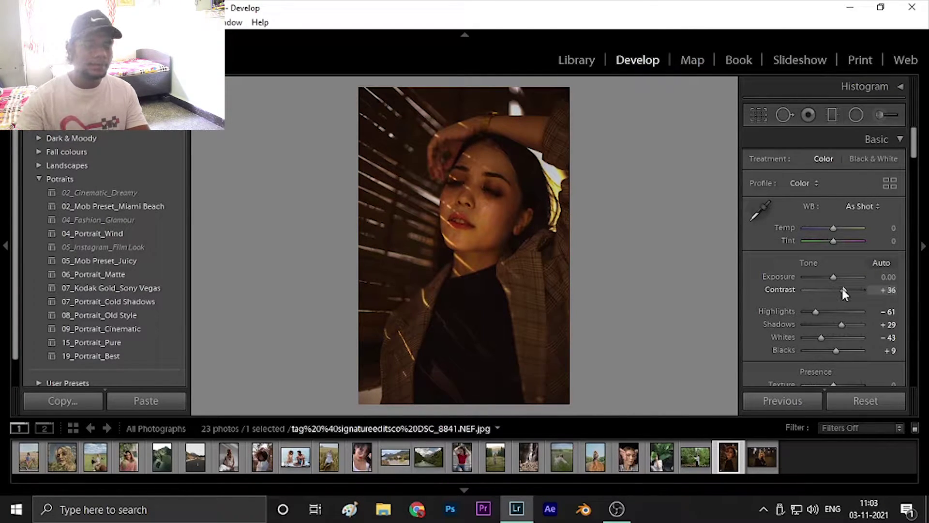
{"action": "left_click_drag", "start_coordinate": [842, 289], "coordinate": [827, 310]}
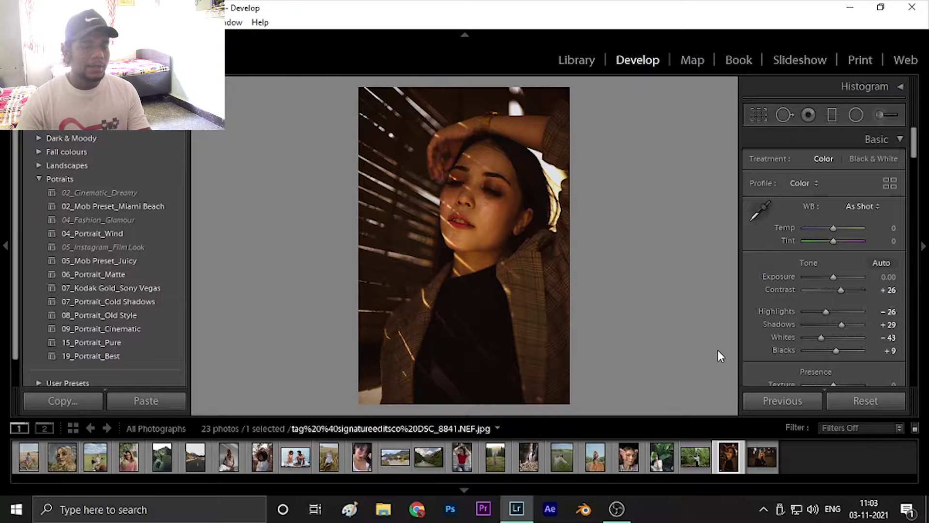
- Compare the before and after versions of the DSC_8841.NEF portrait and the forest portrait, including a close-up of the blonde woman's face
{"action": "key", "text": "y"}
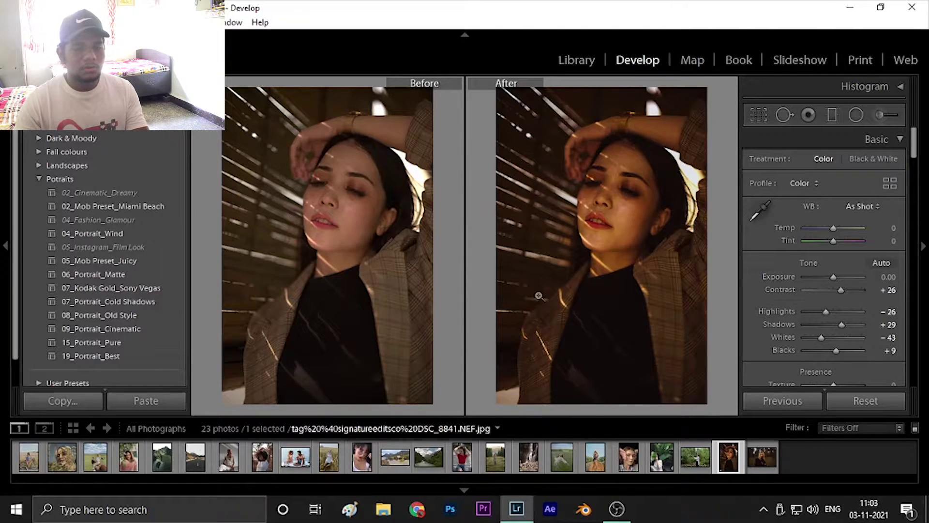
{"action": "left_click", "coordinate": [761, 457]}
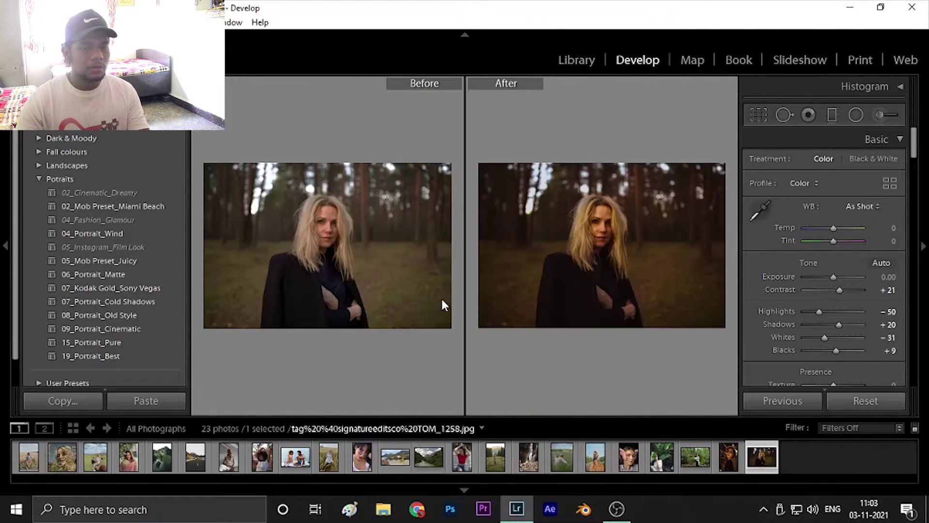
{"action": "left_click", "coordinate": [307, 233]}
{"action": "left_click_drag", "start_coordinate": [440, 269], "coordinate": [375, 289]}
{"action": "key", "text": "ctrl+minus"}
{"action": "key", "text": "ctrl+minus"}
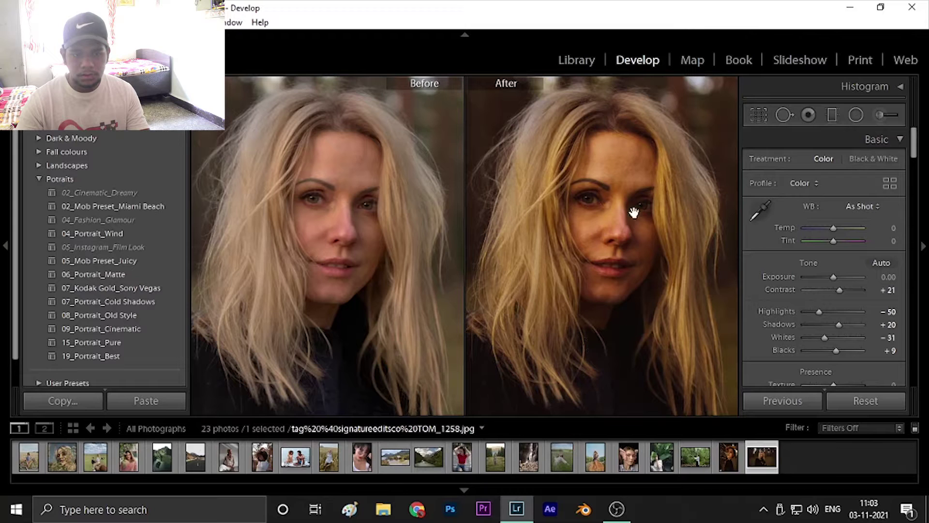
{"action": "left_click", "coordinate": [325, 309]}
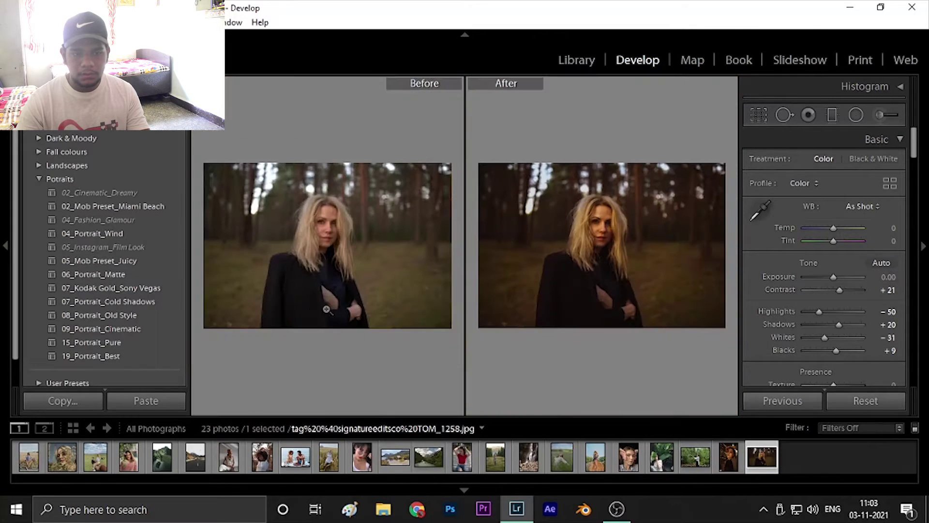
{"action": "key", "text": "d"}
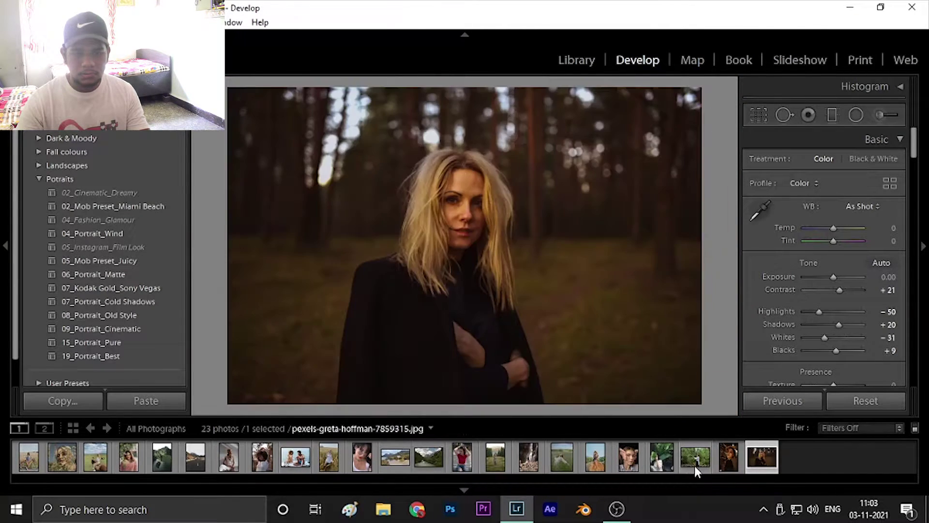
- Apply the 09_Portrait_Cinematic preset to the photo of the woman holding up a phone among green bushes and review its color settings
{"action": "left_click", "coordinate": [704, 467]}
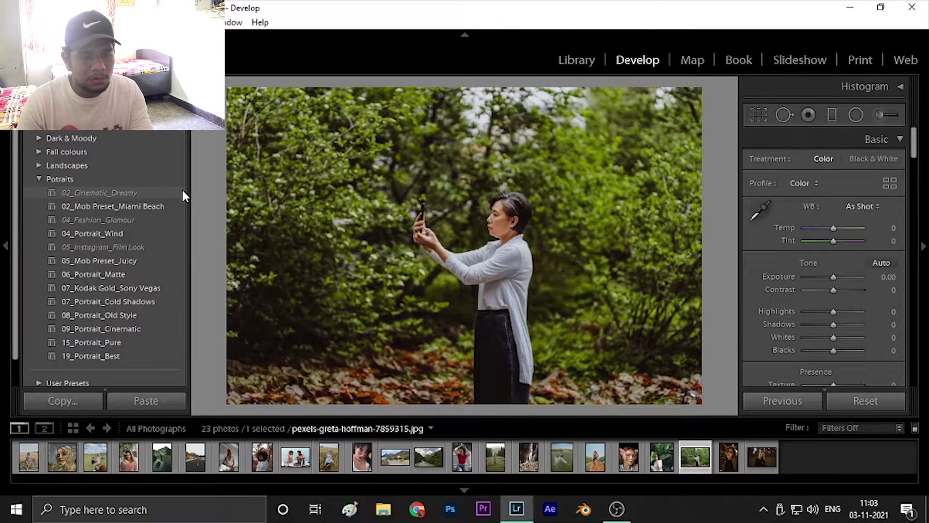
{"action": "scroll", "coordinate": [182, 196], "scroll_direction": "down", "scroll_amount": 1}
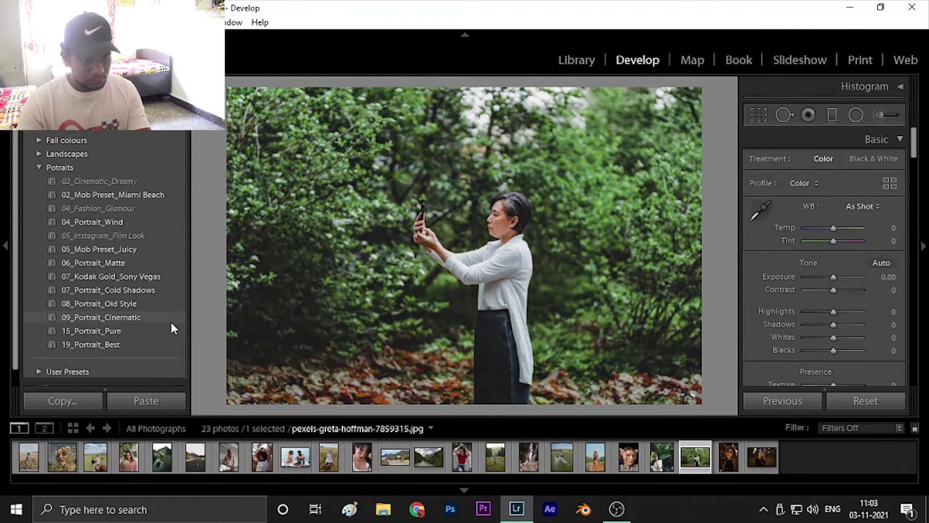
{"action": "left_click", "coordinate": [170, 320]}
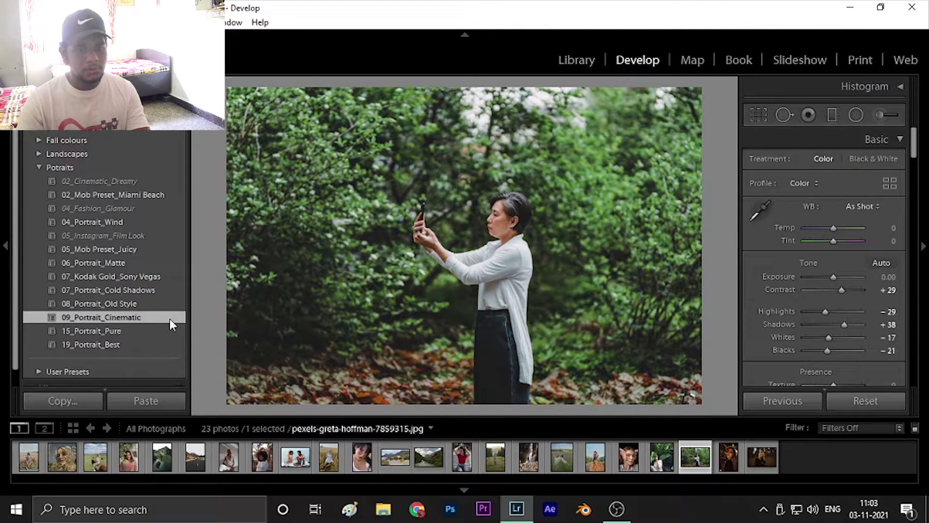
{"action": "scroll", "coordinate": [750, 298], "scroll_direction": "down", "scroll_amount": 10}
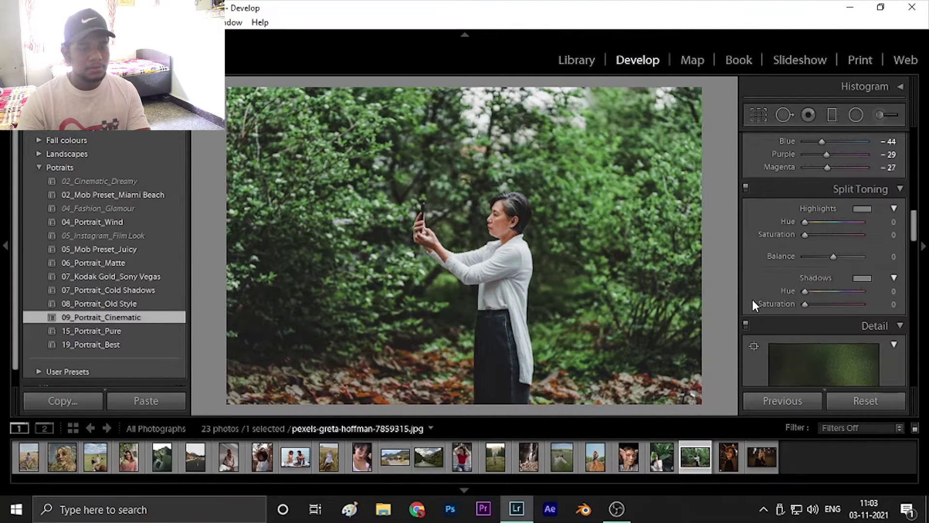
{"action": "scroll", "coordinate": [839, 207], "scroll_direction": "up", "scroll_amount": 6}
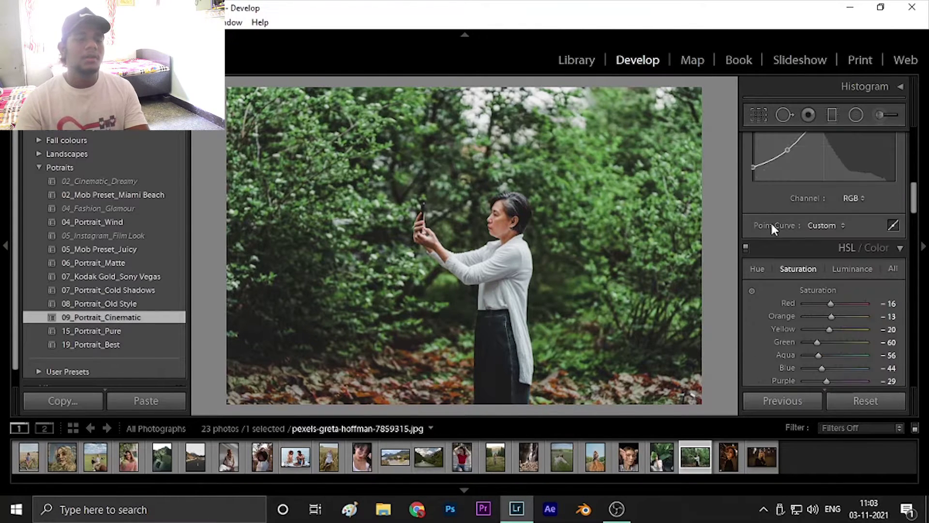
- Lower the black point of the RGB tone curve on the photo of the woman holding up a phone
{"action": "scroll", "coordinate": [784, 242], "scroll_direction": "up", "scroll_amount": 2}
{"action": "scroll", "coordinate": [791, 279], "scroll_direction": "down", "scroll_amount": 5}
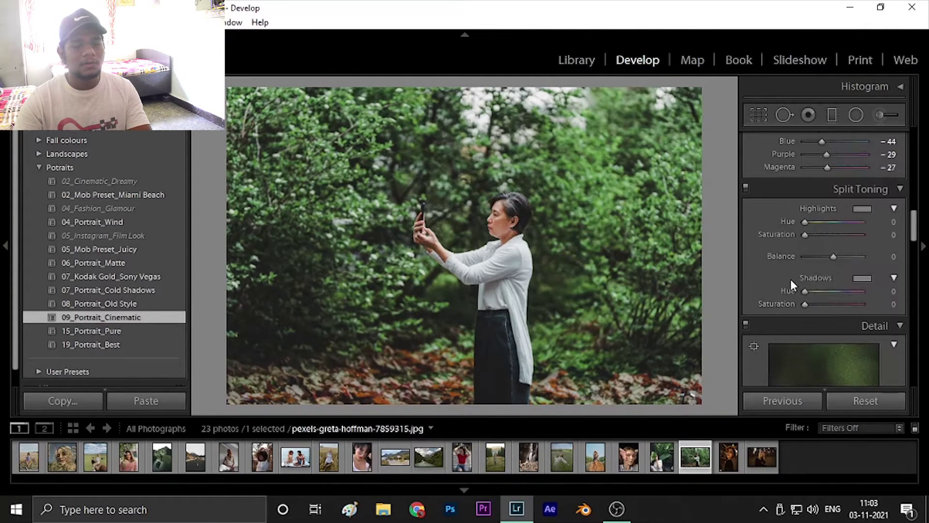
{"action": "scroll", "coordinate": [784, 285], "scroll_direction": "up", "scroll_amount": 5}
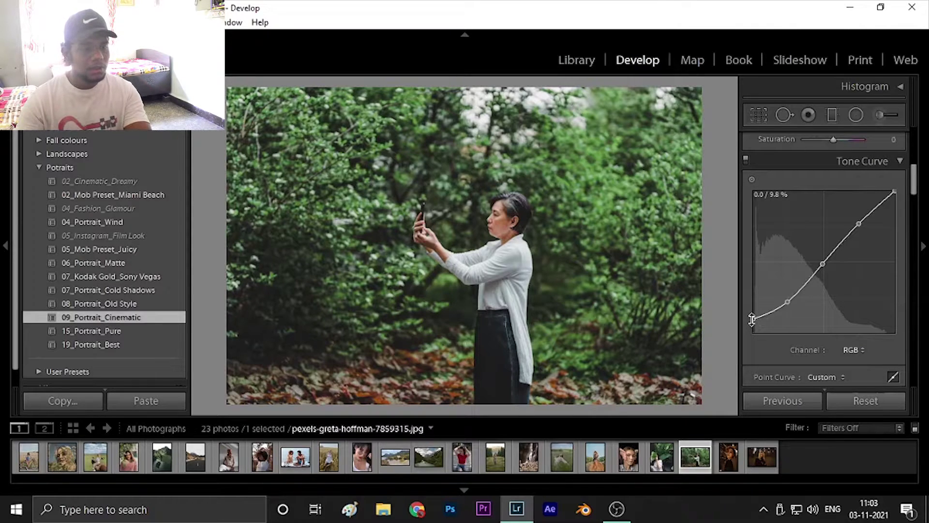
{"action": "left_click_drag", "start_coordinate": [753, 319], "coordinate": [743, 331]}
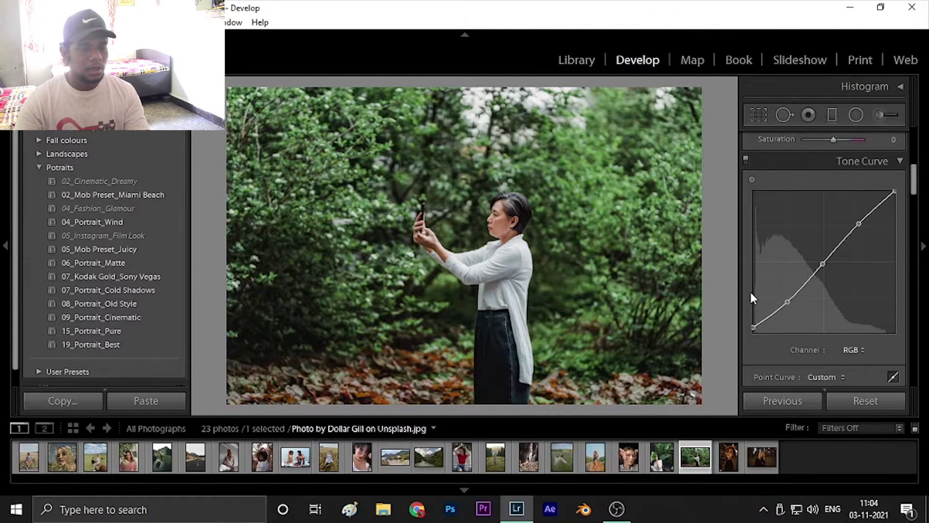
- Compare the before and after versions of the phone photo, including a close-up of the woman's face and upper body
{"action": "key", "text": "y"}
{"action": "left_click", "coordinate": [580, 269]}
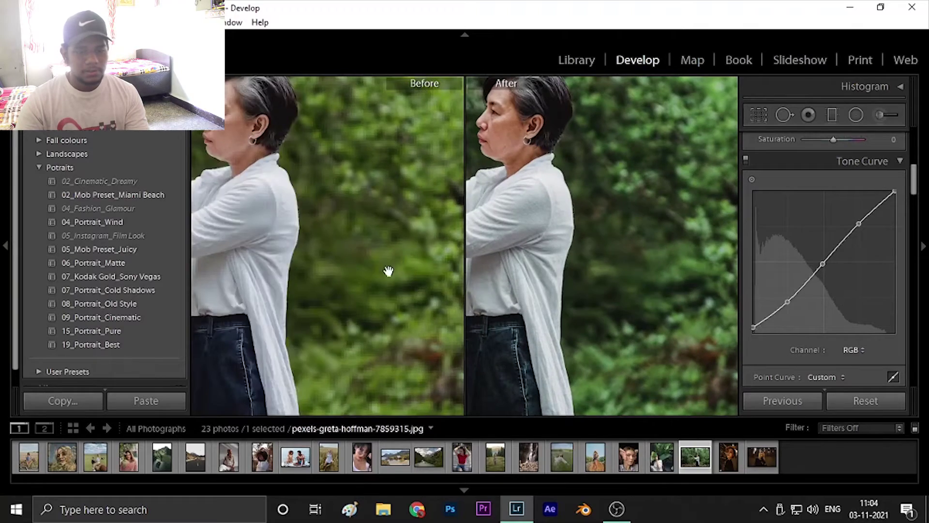
{"action": "left_click_drag", "start_coordinate": [388, 270], "coordinate": [616, 307]}
{"action": "left_click", "coordinate": [616, 306]}
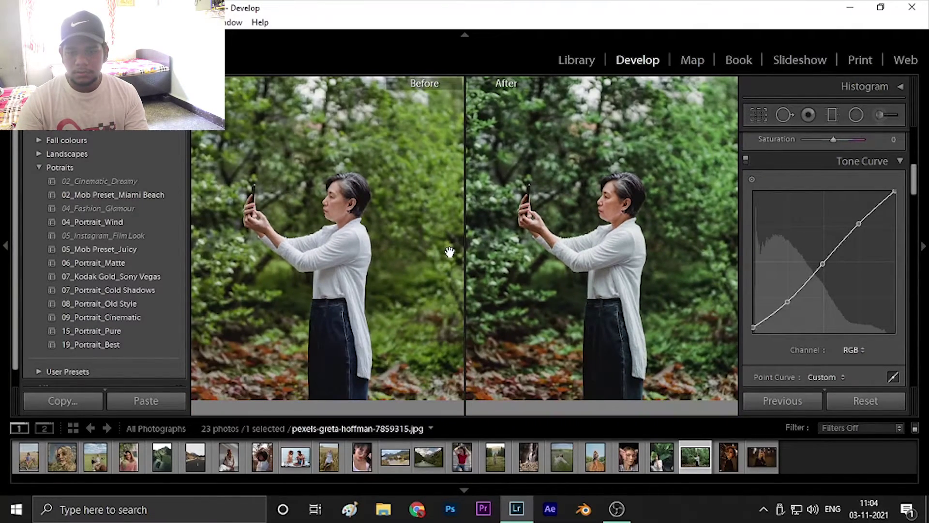
{"action": "left_click", "coordinate": [624, 190]}
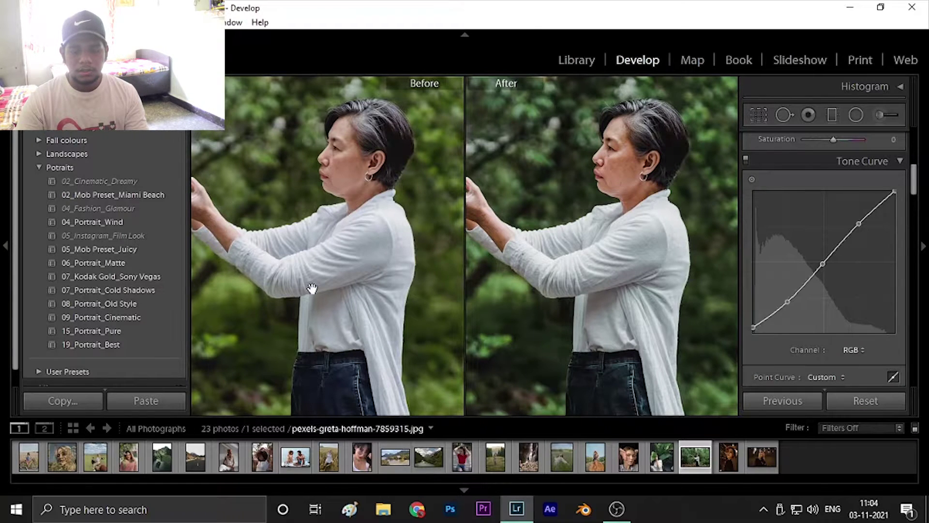
{"action": "left_click", "coordinate": [620, 196]}
{"action": "key", "text": "y"}
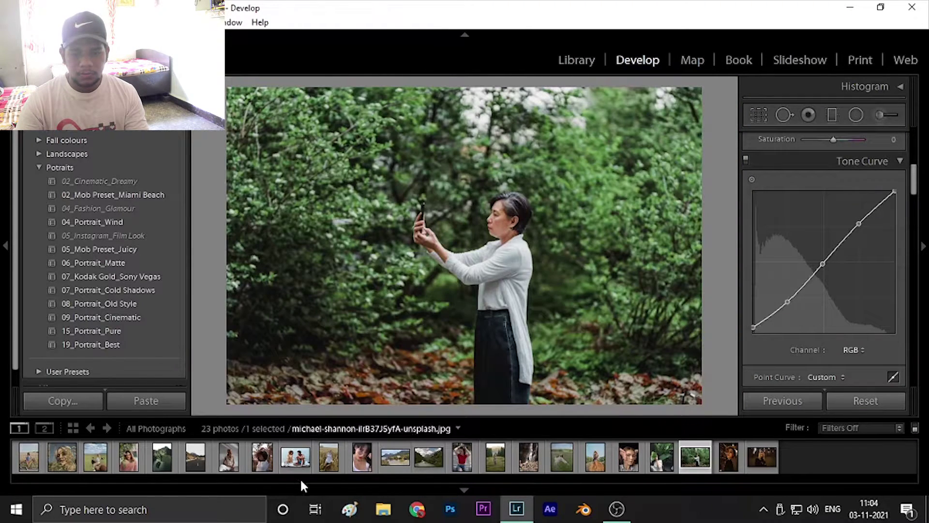
- Apply the 02_Cinematic_Dreamy preset to the photo of the woman hiding her face behind a large green leaf
{"action": "left_click", "coordinate": [632, 465]}
{"action": "left_click", "coordinate": [661, 460]}
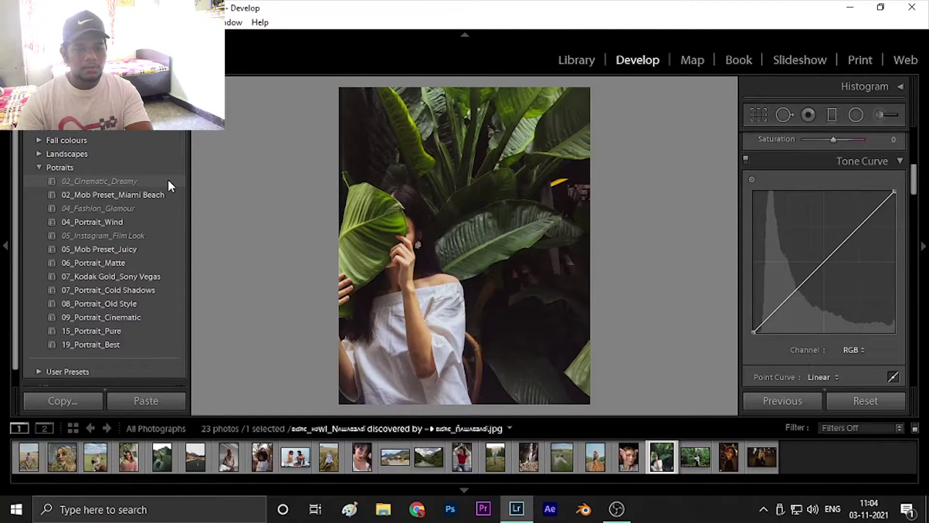
{"action": "left_click", "coordinate": [175, 183]}
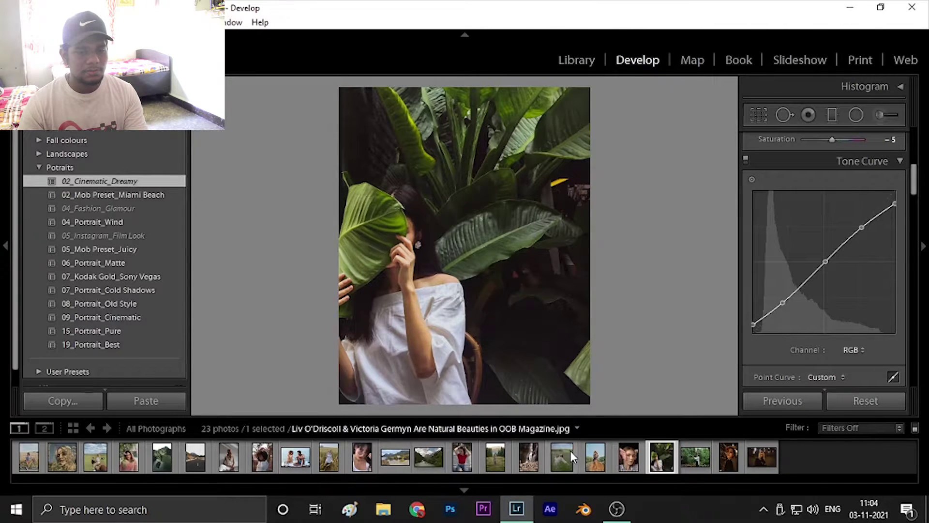
- Apply the 09_Portrait_Cinematic preset to the DSC_0252.NEF portrait and compare its before and after versions up close
{"action": "left_click", "coordinate": [634, 463]}
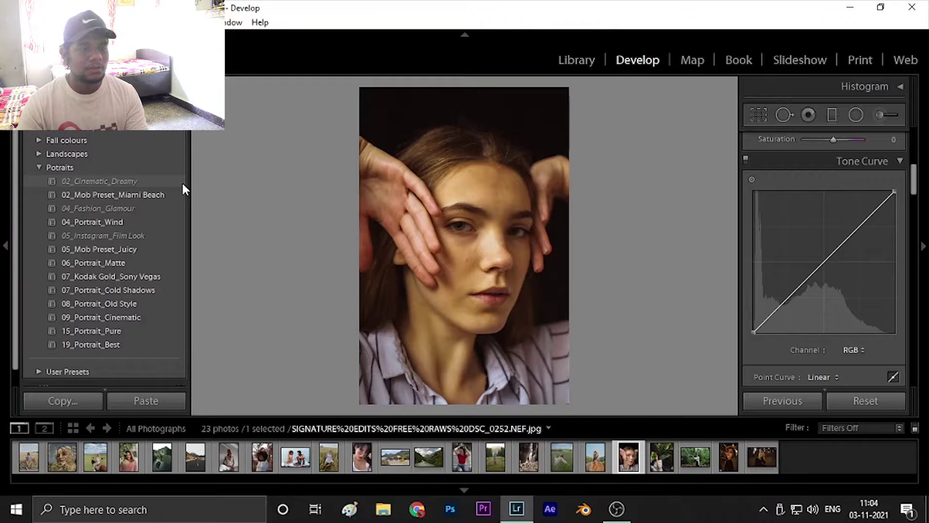
{"action": "left_click", "coordinate": [176, 318]}
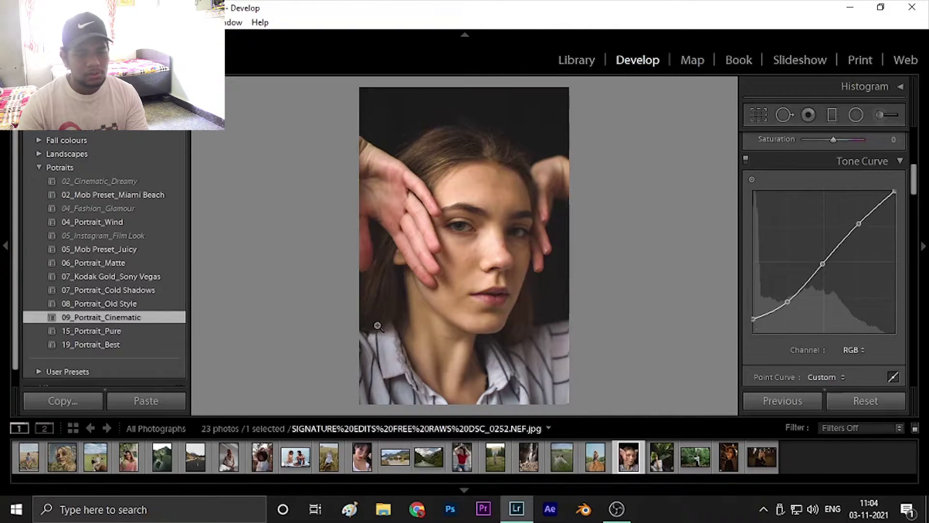
{"action": "key", "text": "y"}
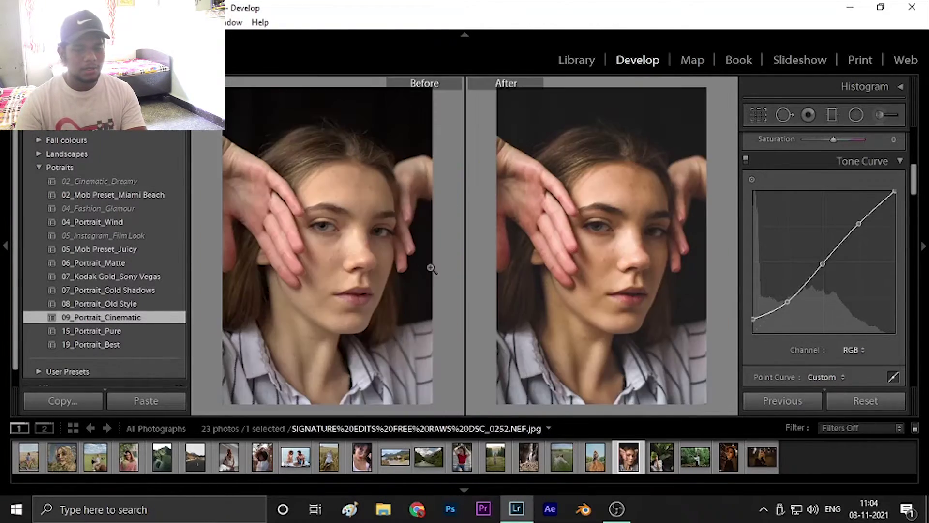
{"action": "left_click", "coordinate": [542, 250]}
{"action": "left_click_drag", "start_coordinate": [390, 244], "coordinate": [656, 141]}
{"action": "left_click", "coordinate": [655, 150]}
{"action": "key", "text": "y"}
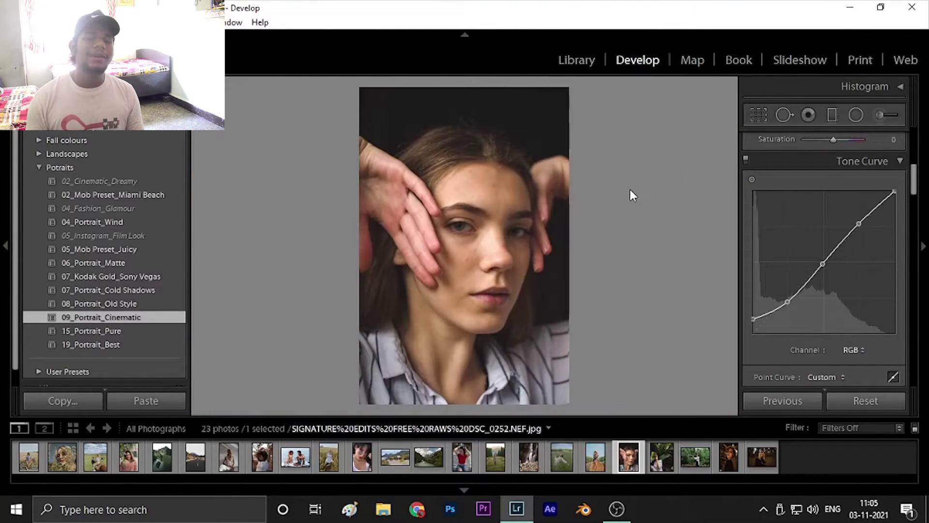
- Heal the blemishes on the woman's forehead, nose and cheek in the DSC_0252.NEF portrait using Spot Removal
{"action": "left_click", "coordinate": [517, 193]}
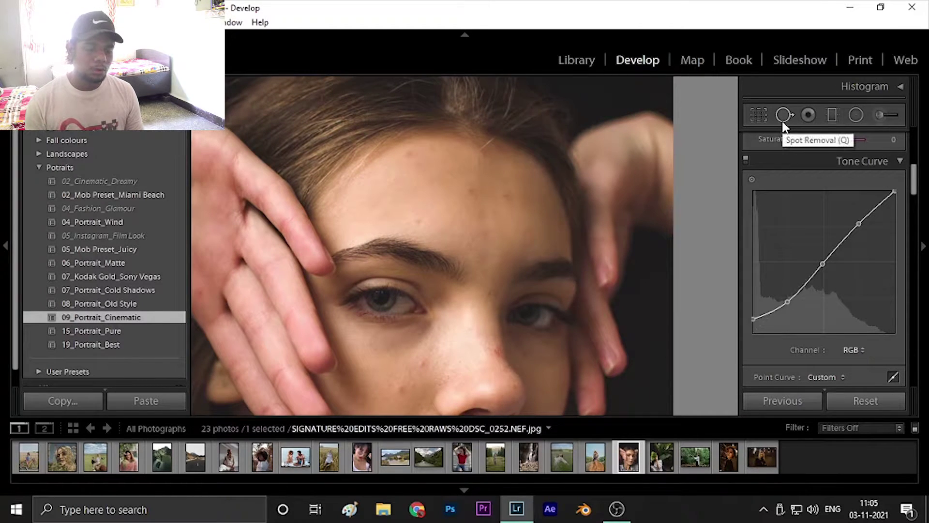
{"action": "left_click", "coordinate": [784, 116]}
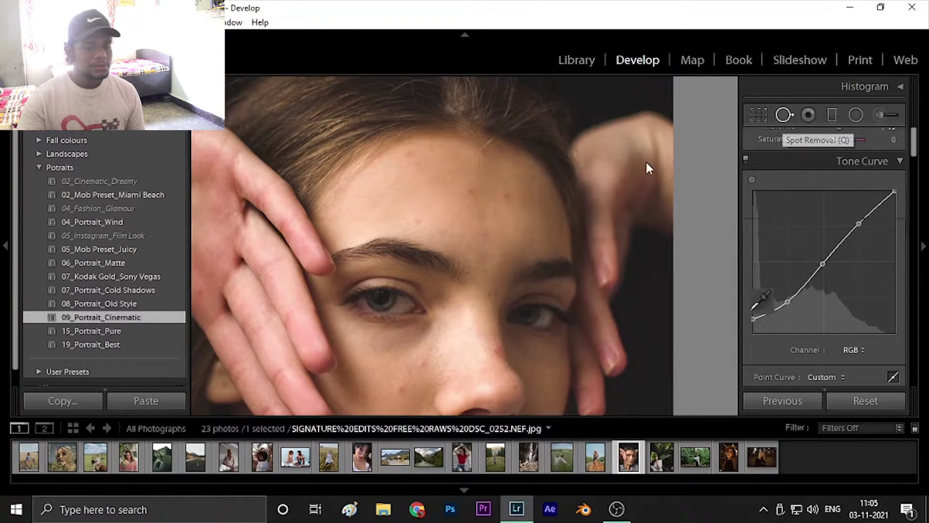
{"action": "left_click", "coordinate": [505, 193]}
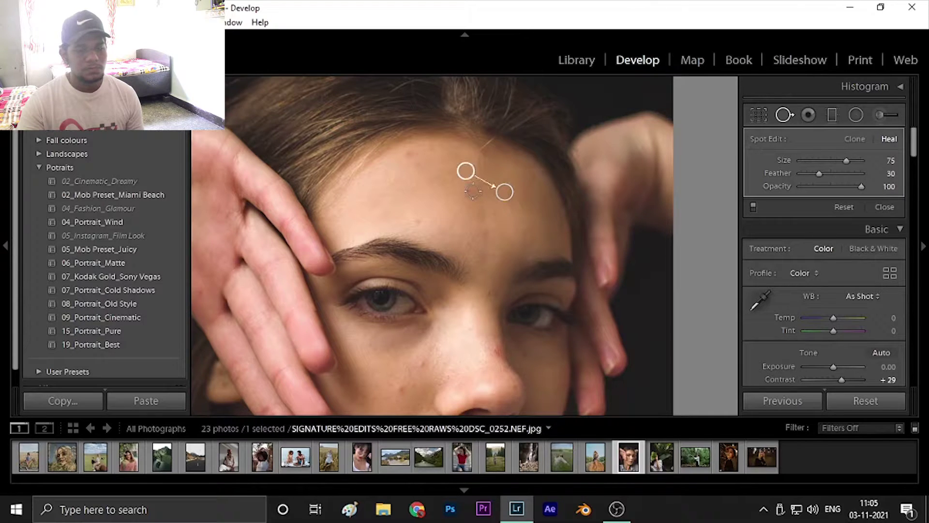
{"action": "left_click_drag", "start_coordinate": [473, 190], "coordinate": [473, 216]}
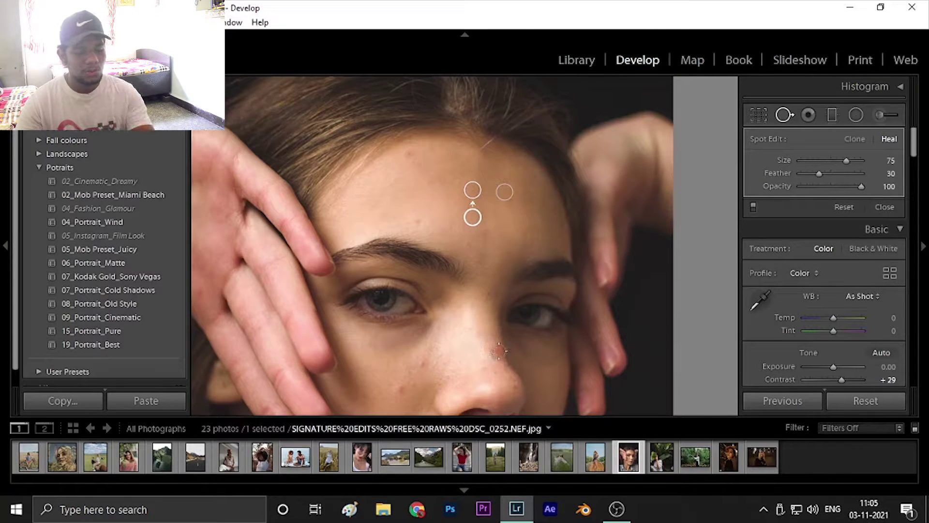
{"action": "left_click", "coordinate": [499, 350]}
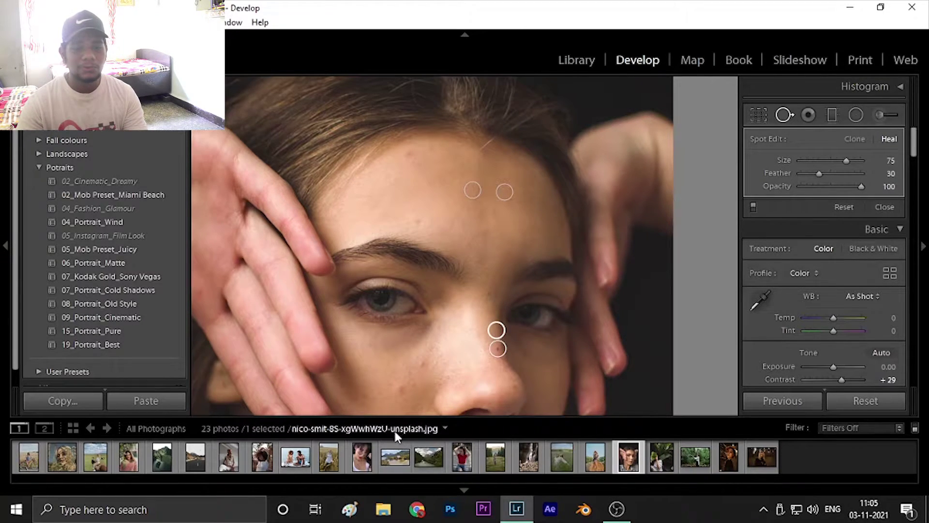
{"action": "left_click", "coordinate": [400, 390]}
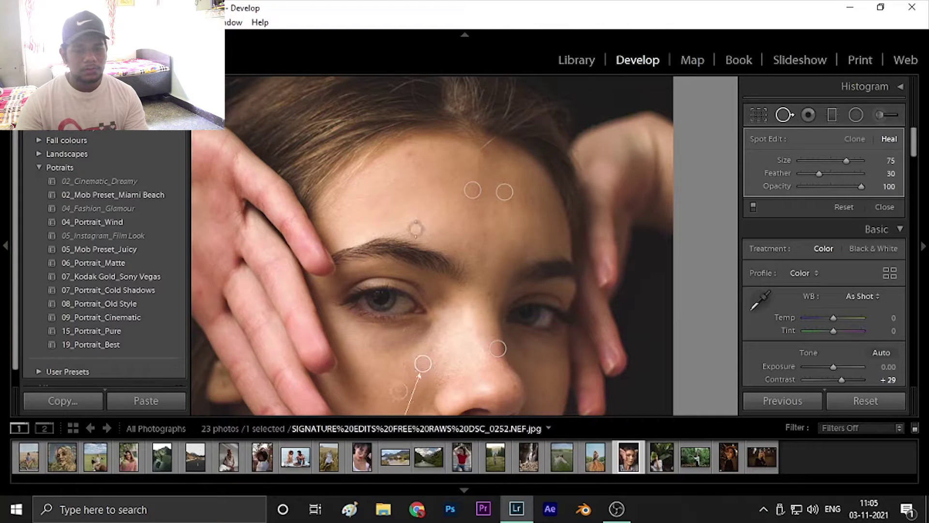
{"action": "left_click", "coordinate": [417, 221]}
{"action": "left_click", "coordinate": [408, 155]}
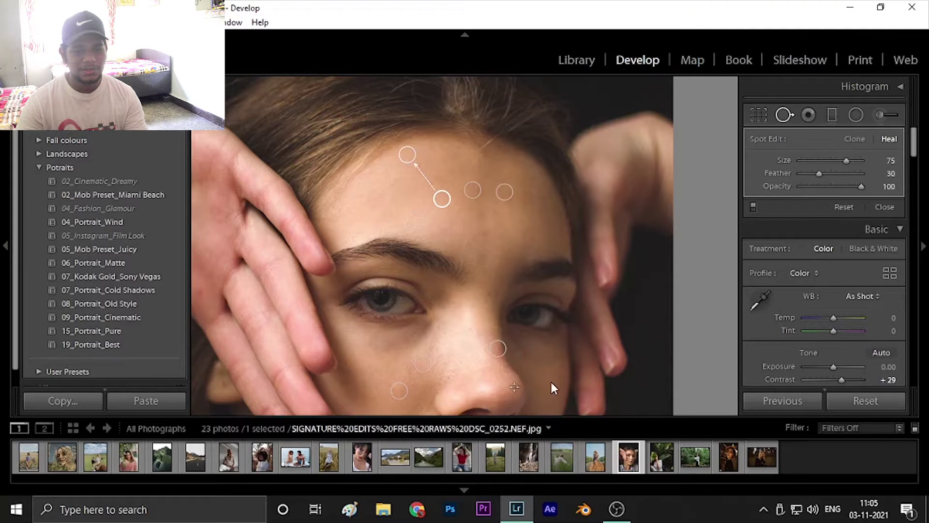
{"action": "left_click", "coordinate": [513, 387]}
{"action": "left_click", "coordinate": [784, 115]}
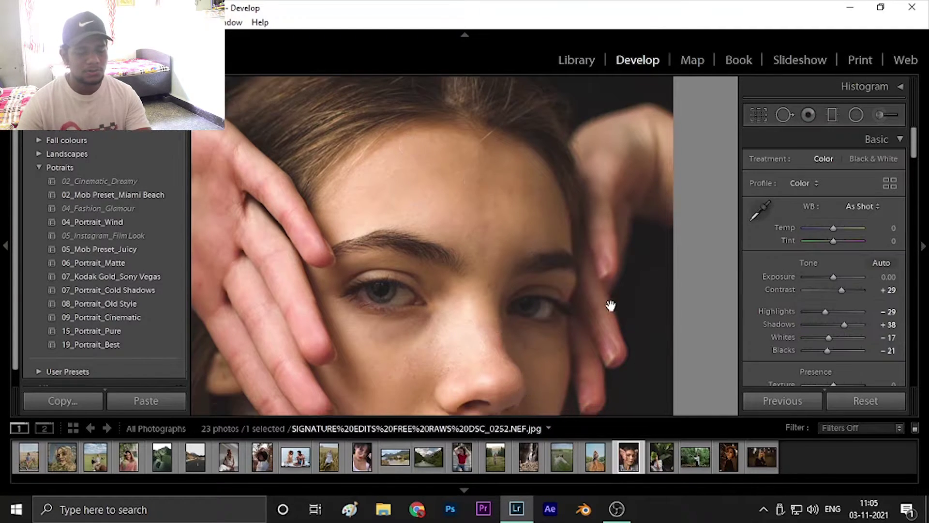
- Compare the before and after versions of the retouched DSC_0252.NEF portrait, examining the facial skin up close
{"action": "left_click", "coordinate": [609, 305]}
{"action": "left_click", "coordinate": [604, 213]}
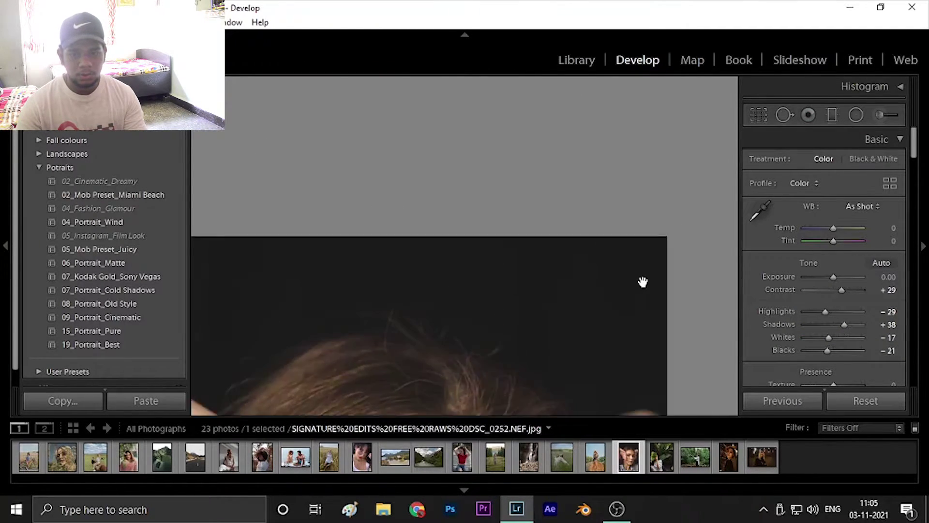
{"action": "left_click", "coordinate": [599, 300]}
{"action": "key", "text": "y"}
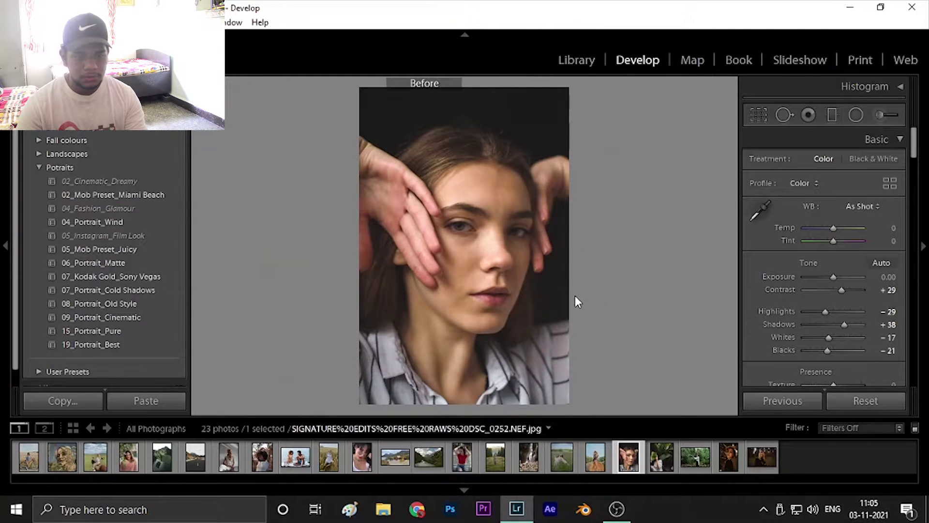
{"action": "left_click", "coordinate": [594, 218]}
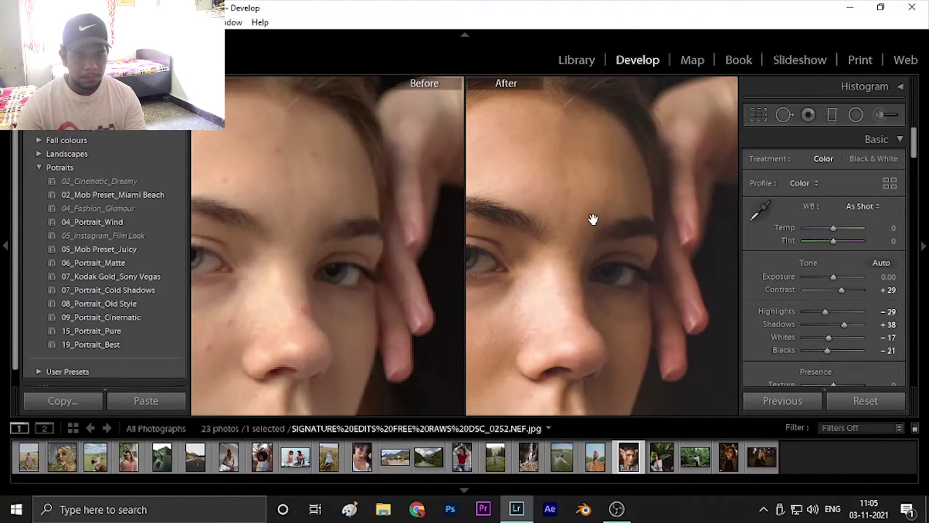
{"action": "left_click_drag", "start_coordinate": [498, 399], "coordinate": [525, 380]}
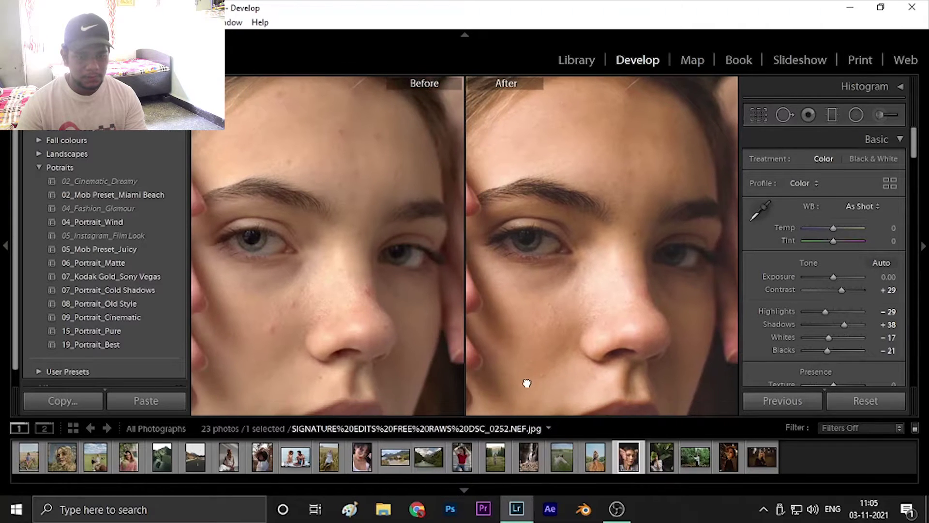
{"action": "key", "text": "y"}
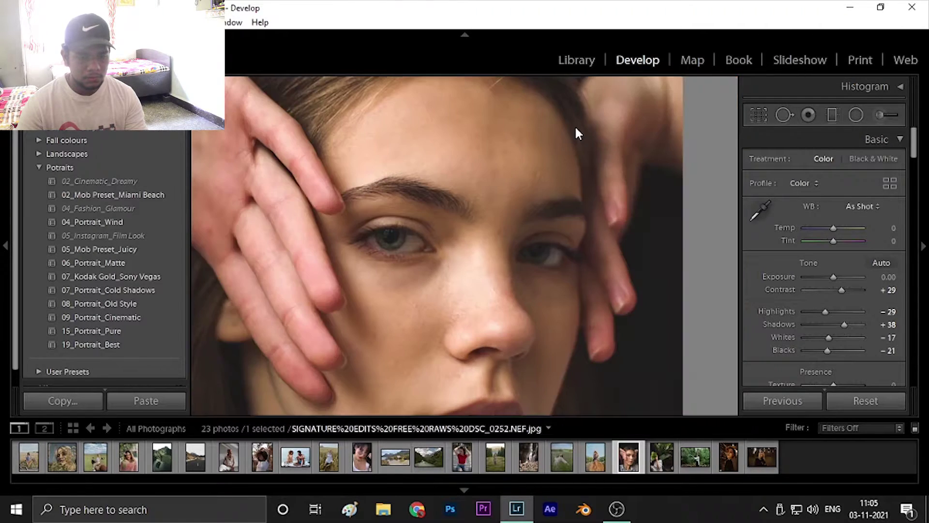
{"action": "left_click", "coordinate": [478, 210]}
- Apply the 09_Portrait_Cinematic preset to the photo of the woman on the hay bale, trying 02_Cinematic_Dreamy as an alternative
{"action": "left_click", "coordinate": [595, 457]}
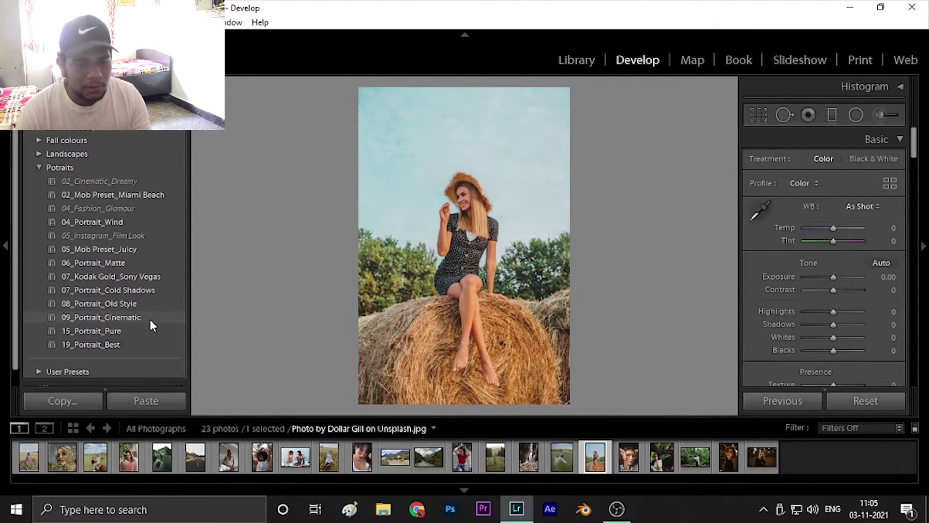
{"action": "left_click", "coordinate": [151, 320]}
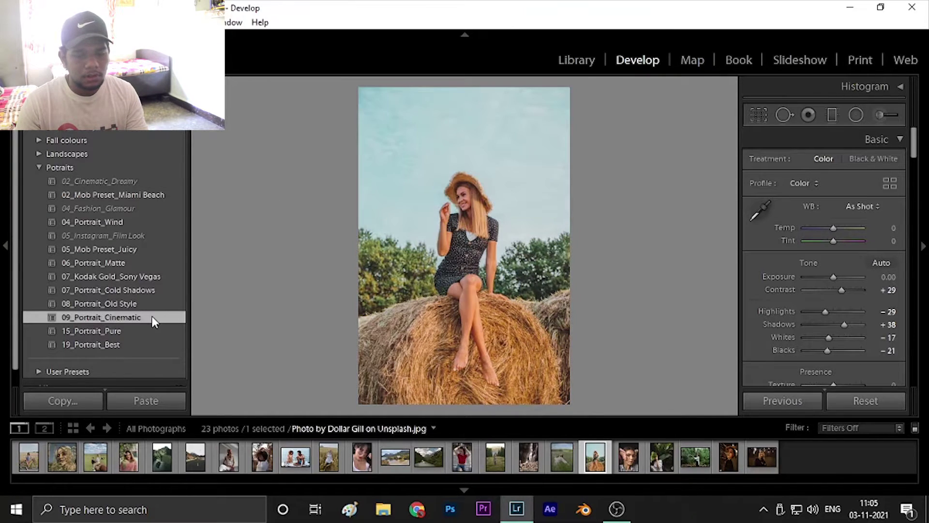
{"action": "left_click", "coordinate": [164, 181]}
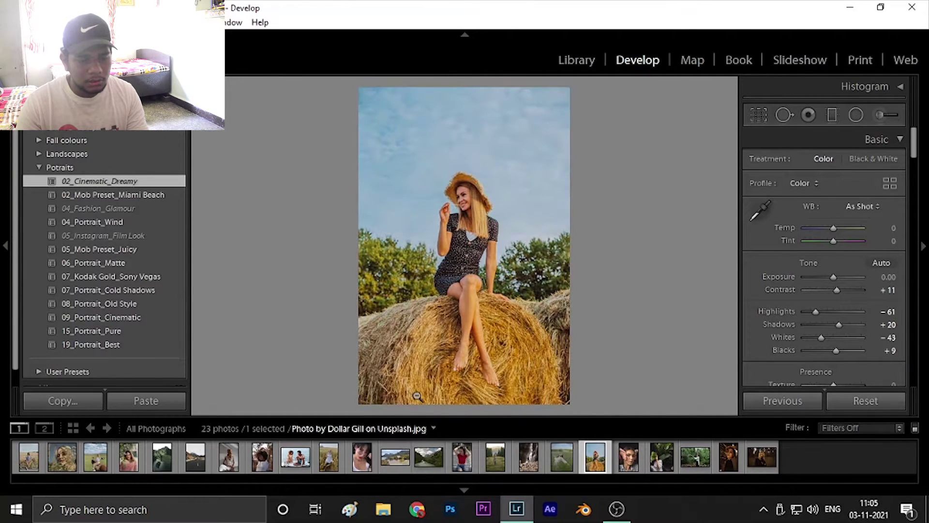
{"action": "left_click", "coordinate": [164, 318]}
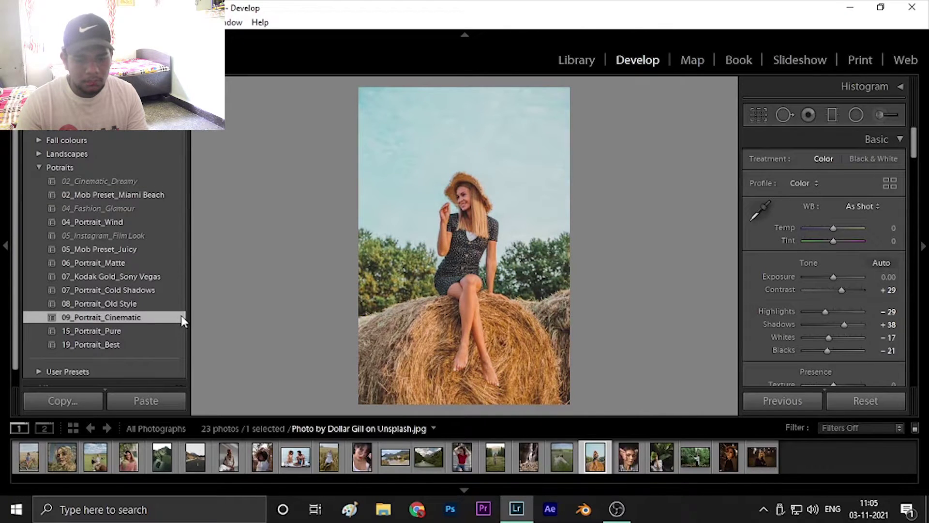
- Apply the 02_Cinematic_Dreamy preset to the photo of the woman leaning back in the tall grass field
{"action": "left_click", "coordinate": [567, 462]}
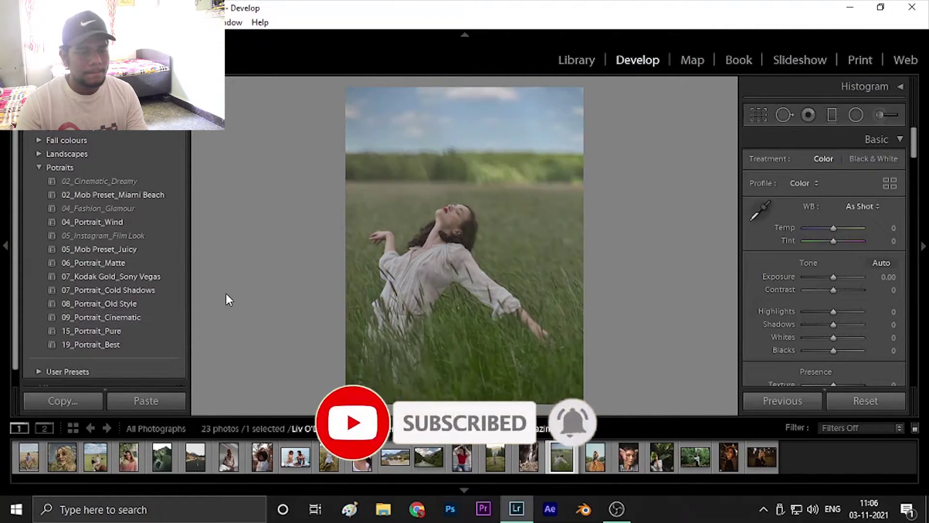
{"action": "left_click", "coordinate": [162, 181]}
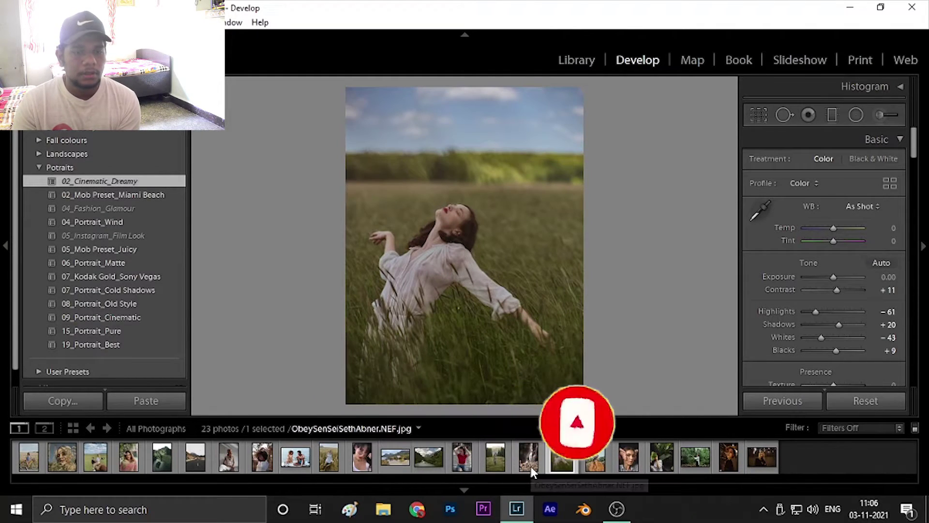
- Try 09_Portrait_Cinematic on the photo of the couple hugging in the mountain meadow, settling on the 02_Cinematic_Dreamy preset
{"action": "left_click", "coordinate": [530, 464]}
{"action": "left_click", "coordinate": [487, 463]}
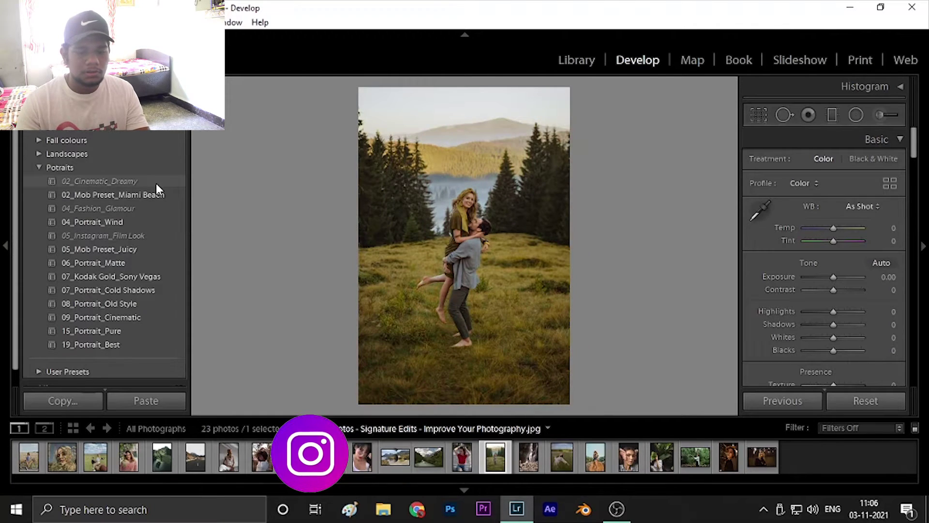
{"action": "left_click", "coordinate": [156, 317]}
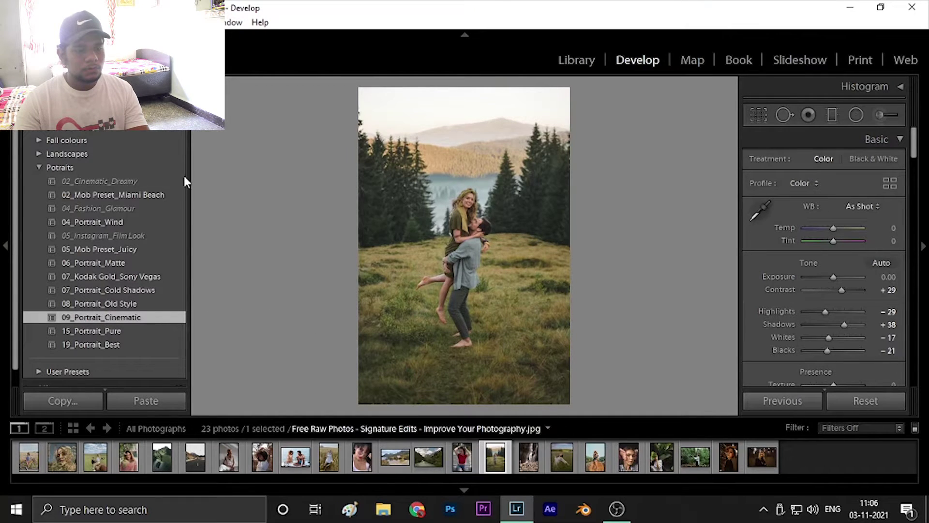
{"action": "left_click", "coordinate": [168, 182]}
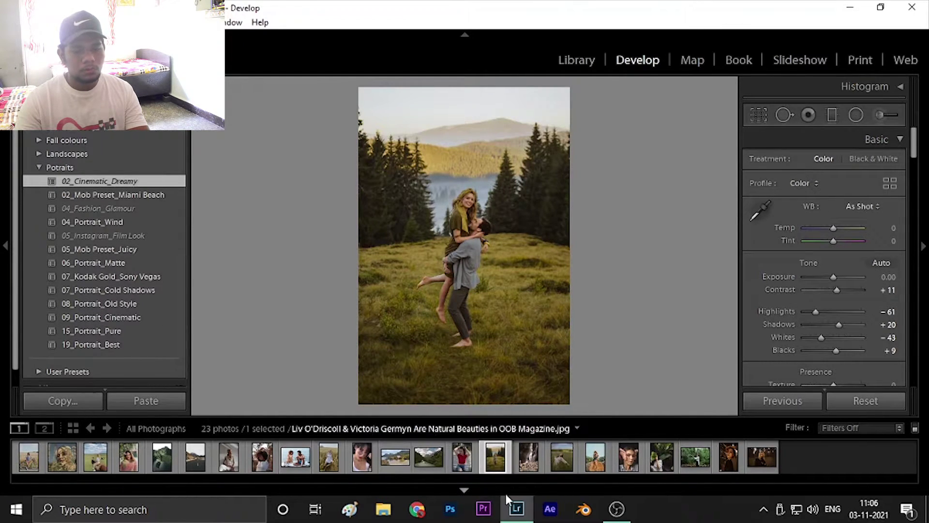
- Try 09_Portrait_Cinematic on the photo of the woman in the red T-shirt, settling on the 02_Cinematic_Dreamy preset
{"action": "left_click", "coordinate": [461, 457]}
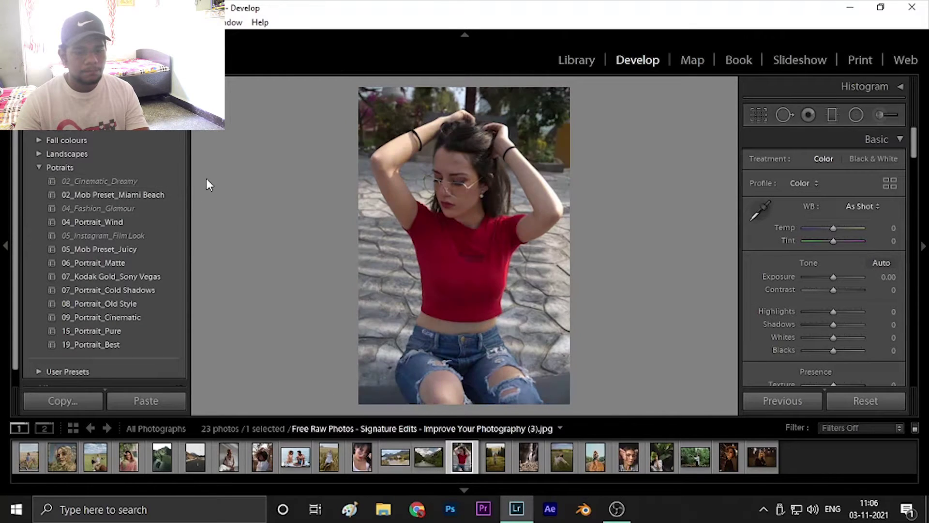
{"action": "left_click", "coordinate": [169, 318]}
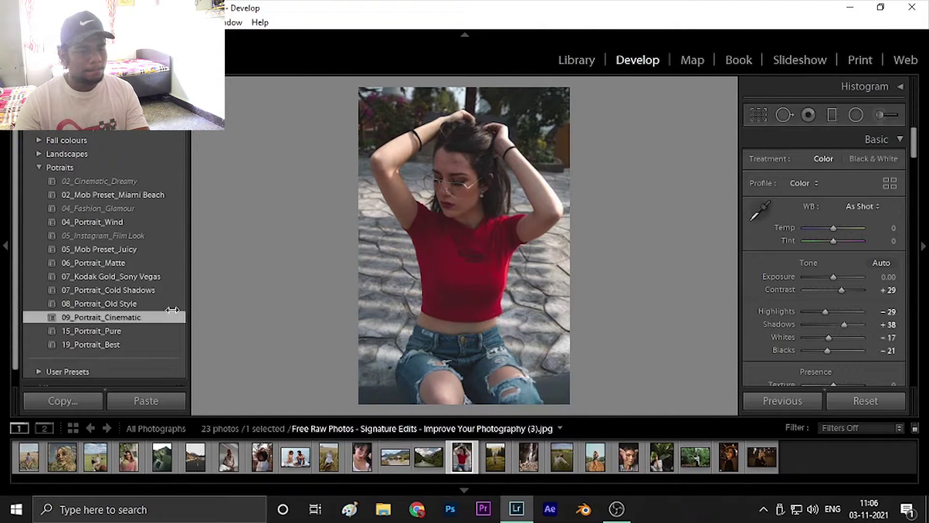
{"action": "left_click", "coordinate": [163, 181]}
- Apply the 09_Portrait_Cinematic preset to the photo of the lakeside hut, checking the unedited river valley photo beside it
{"action": "left_click", "coordinate": [422, 468]}
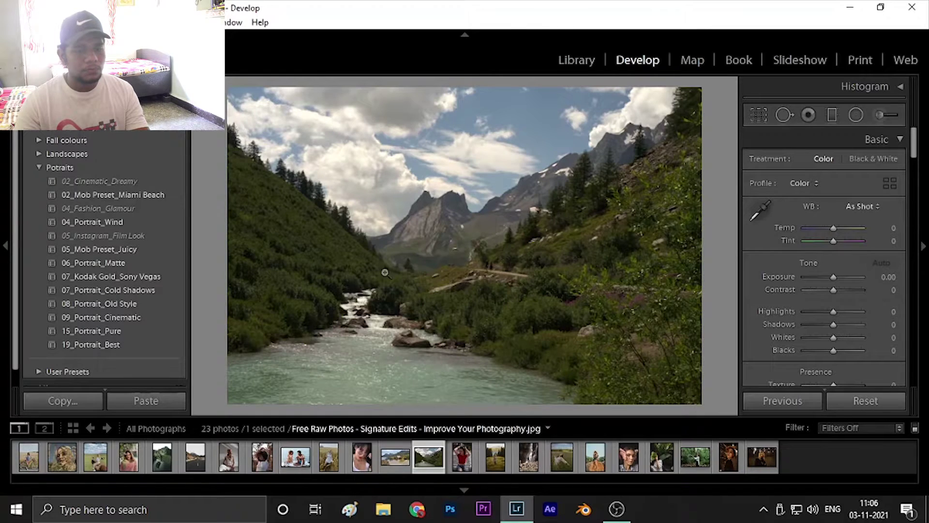
{"action": "left_click", "coordinate": [409, 468]}
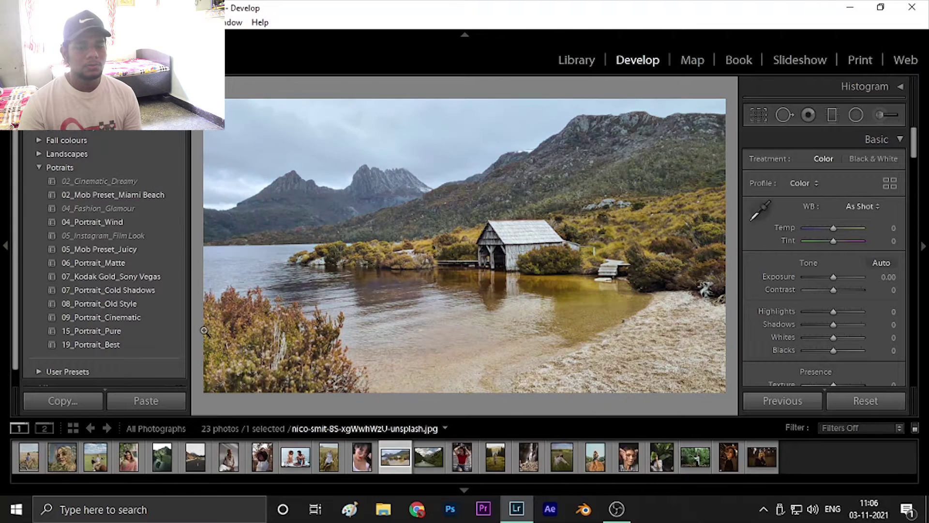
{"action": "left_click", "coordinate": [170, 317]}
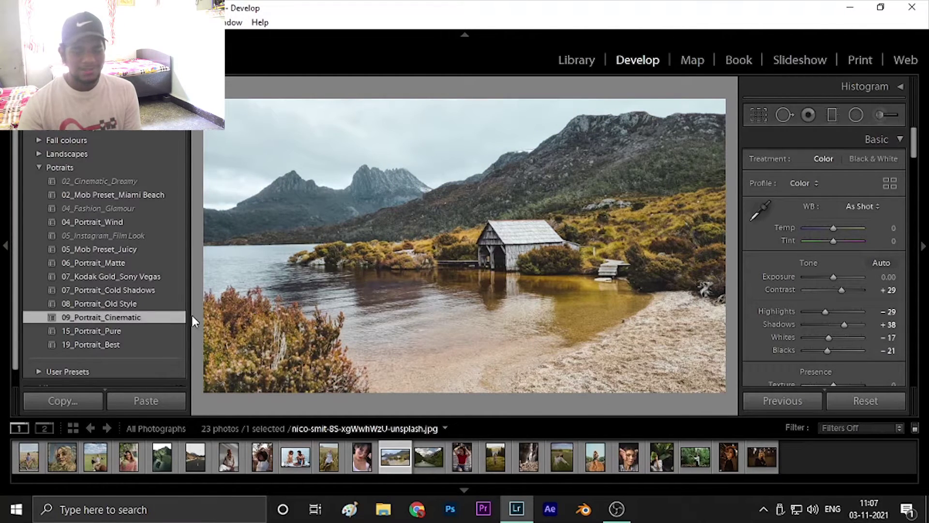
{"action": "left_click", "coordinate": [423, 460]}
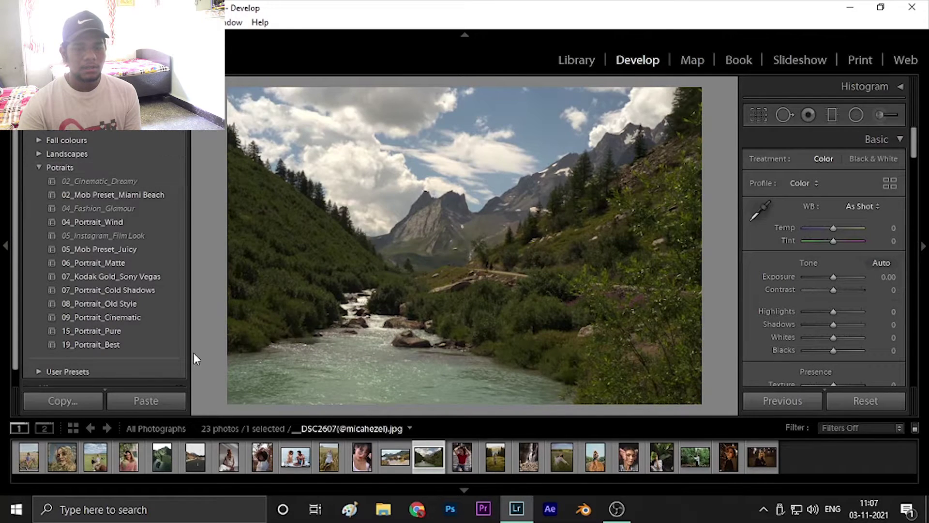
- Apply the 02_Cinematic_Dreamy preset to the portrait with round sunglasses and the photo of the woman in the wheat field
{"action": "left_click", "coordinate": [362, 457]}
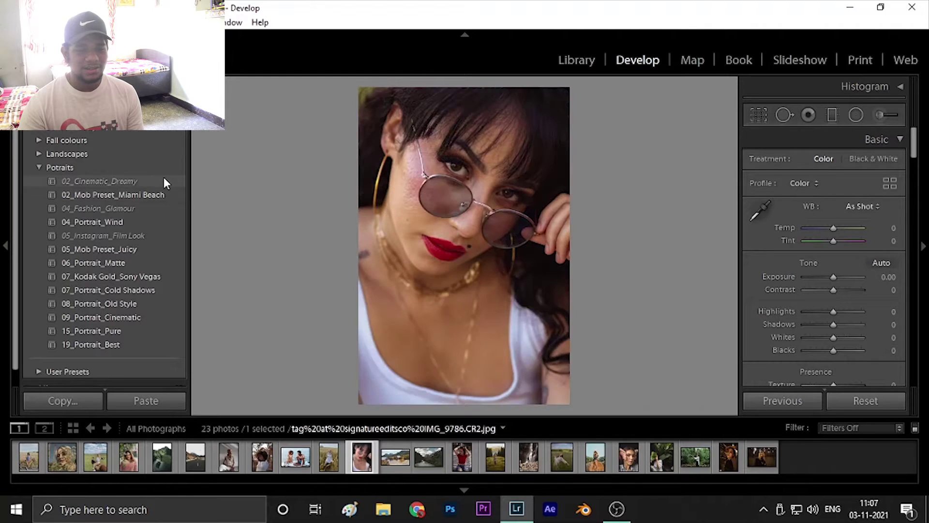
{"action": "left_click", "coordinate": [317, 463]}
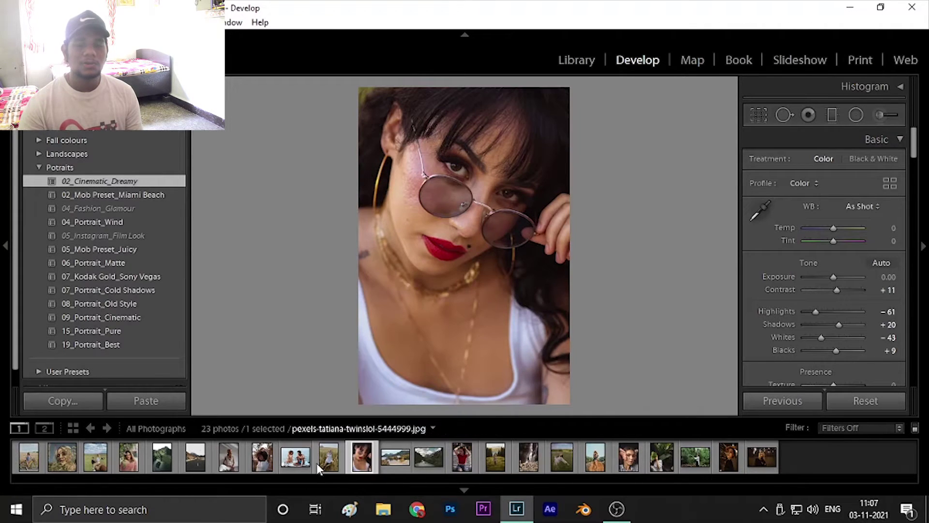
{"action": "left_click", "coordinate": [148, 178]}
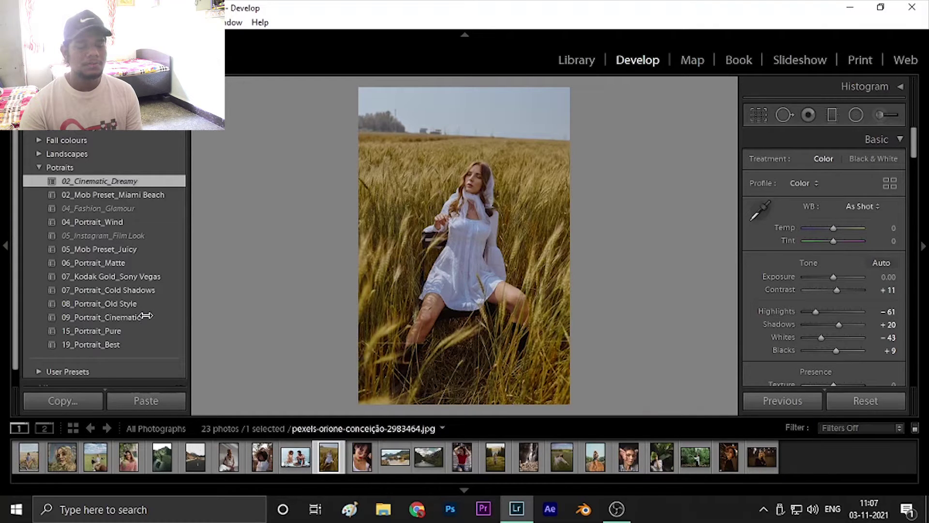
- Apply the 02_Cinematic_Dreamy preset to the photo of the couple by the water and the curly-haired woman raising her arms
{"action": "left_click", "coordinate": [295, 459]}
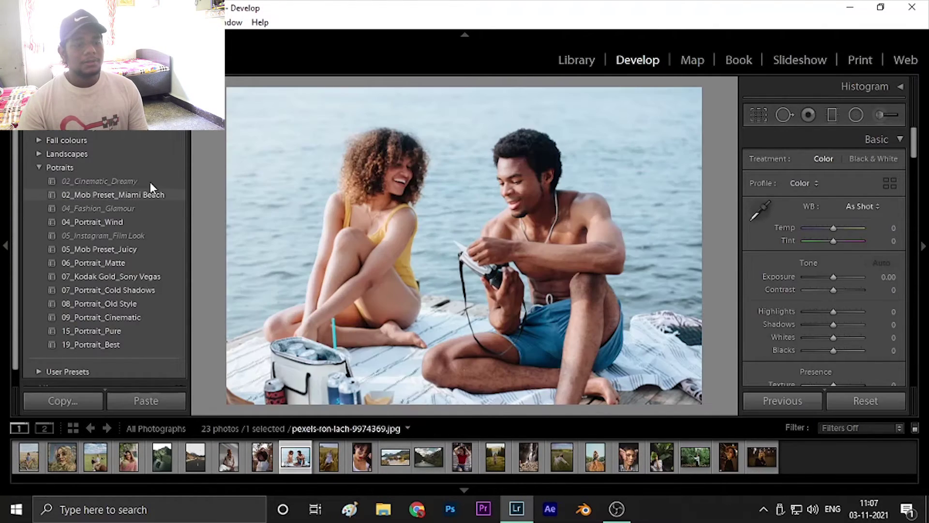
{"action": "left_click", "coordinate": [150, 182]}
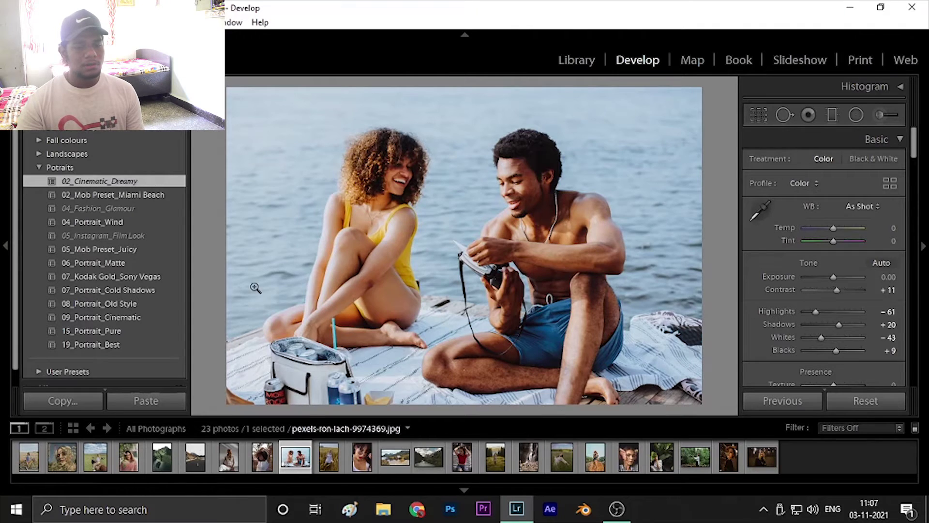
{"action": "left_click", "coordinate": [259, 458]}
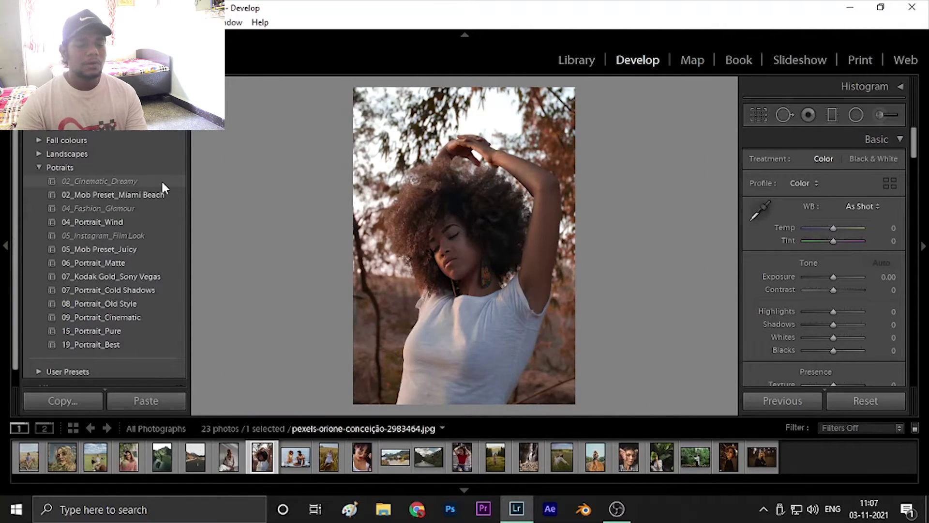
{"action": "left_click", "coordinate": [162, 182]}
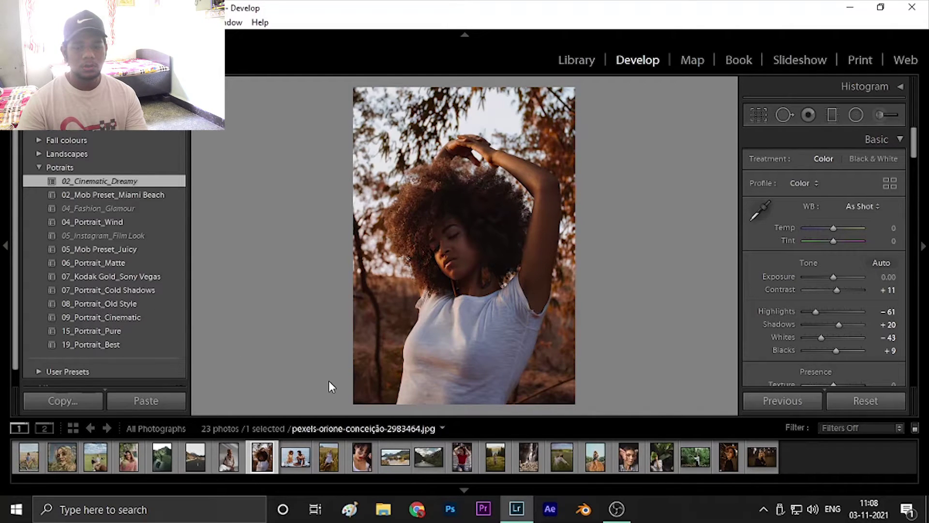
- Apply 09_Portrait_Cinematic to the photo of the woman with the gold chain necklace and 02_Cinematic_Dreamy to the empty mountain road photo
{"action": "left_click", "coordinate": [231, 467]}
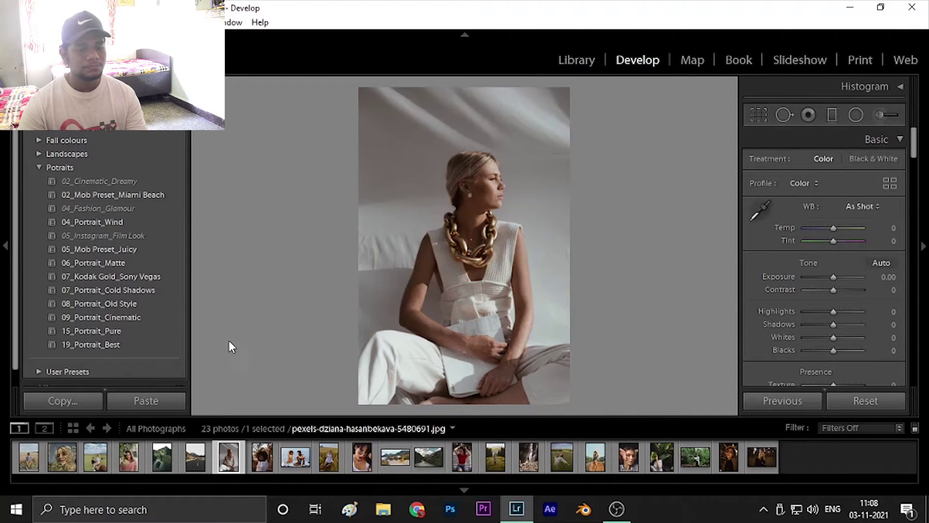
{"action": "left_click", "coordinate": [153, 318]}
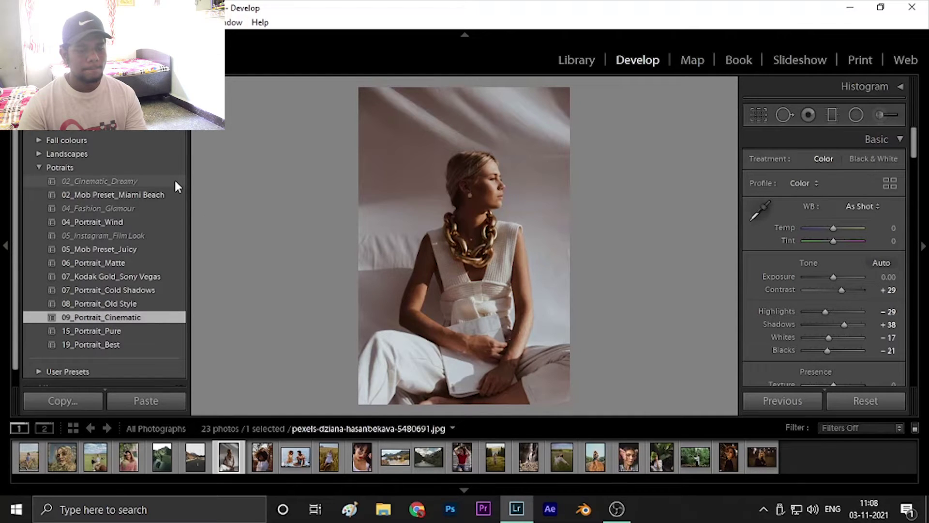
{"action": "key", "text": "Left"}
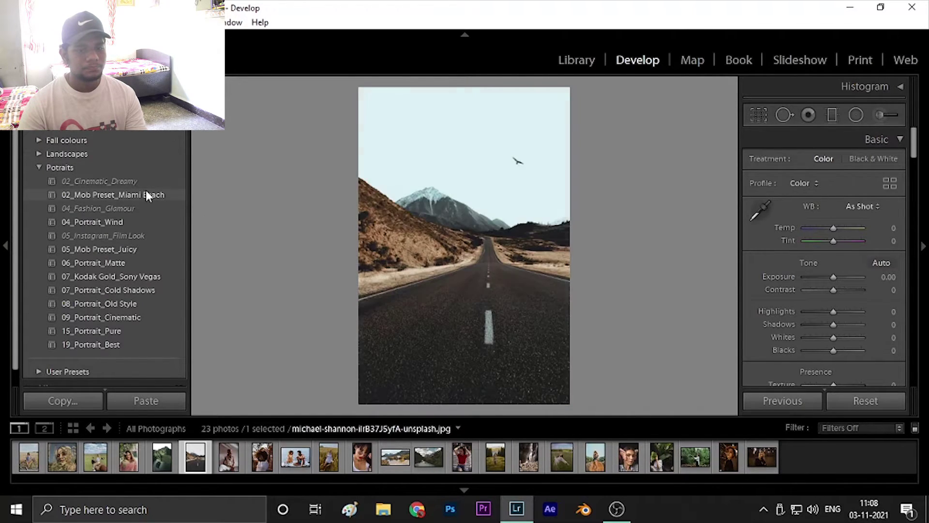
{"action": "left_click", "coordinate": [147, 182]}
- Apply the 09_Portrait_Cinematic preset to the green mountain lake photo and the portrait of the woman in the pink sweater
{"action": "key", "text": "Left"}
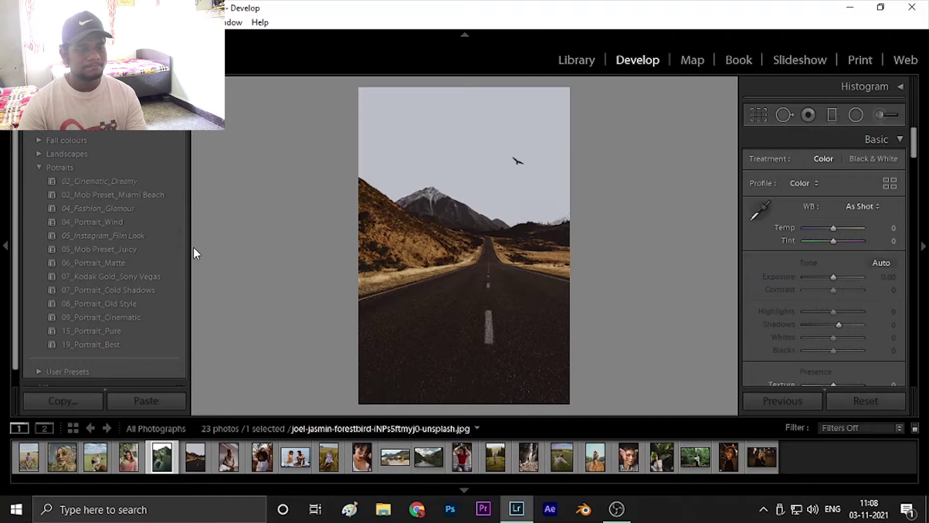
{"action": "left_click", "coordinate": [142, 319]}
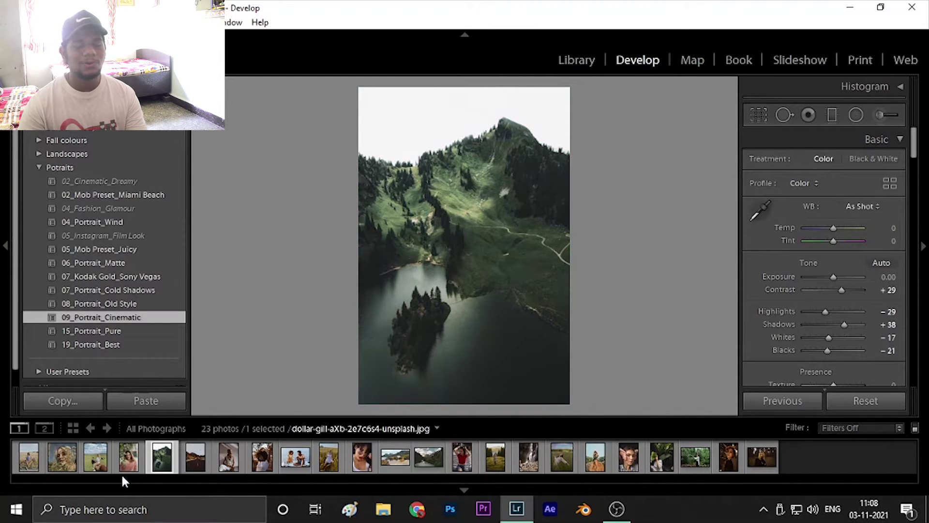
{"action": "left_click", "coordinate": [128, 463]}
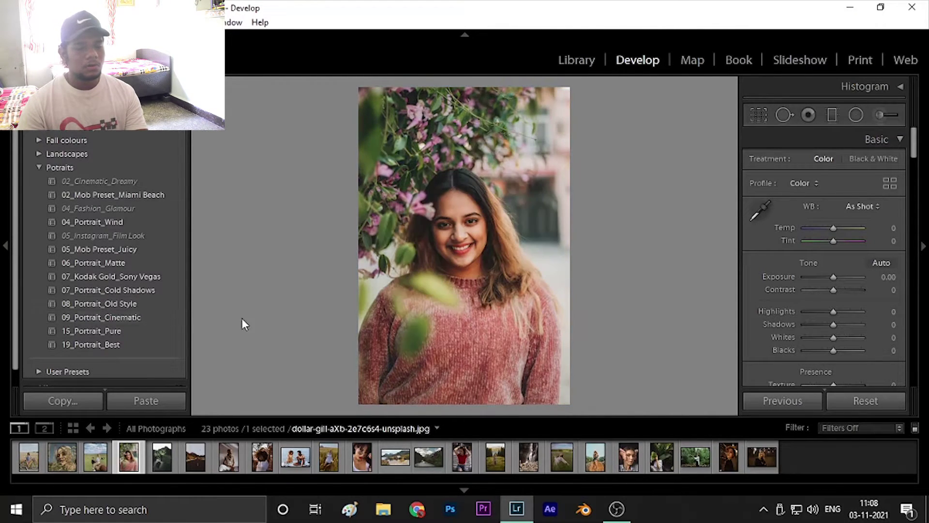
{"action": "left_click", "coordinate": [141, 316]}
- Apply the 02_Cinematic_Dreamy preset to the photo of the woman on horseback and bring up the yellow bicycle photo
{"action": "left_click", "coordinate": [90, 470]}
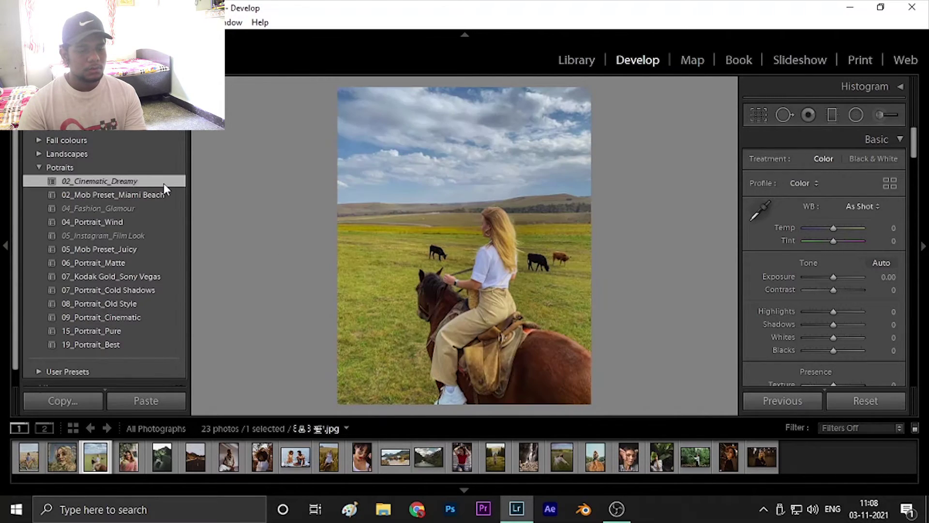
{"action": "key", "text": "Left"}
{"action": "key", "text": "Left"}
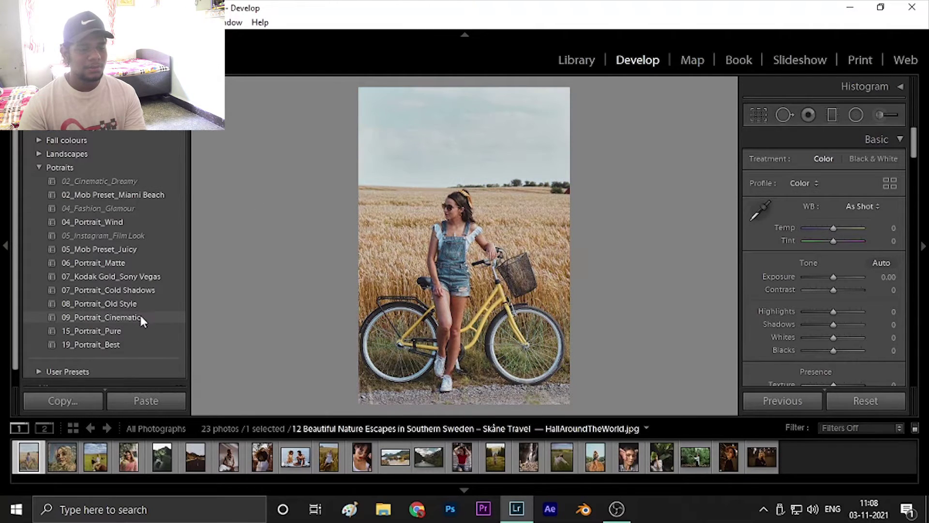
- Try 02_Cinematic_Dreamy and 09_Portrait_Cinematic on the portrait behind white flowers, and apply 02_Cinematic_Dreamy to the yellow bicycle photo
{"action": "left_click", "coordinate": [55, 467]}
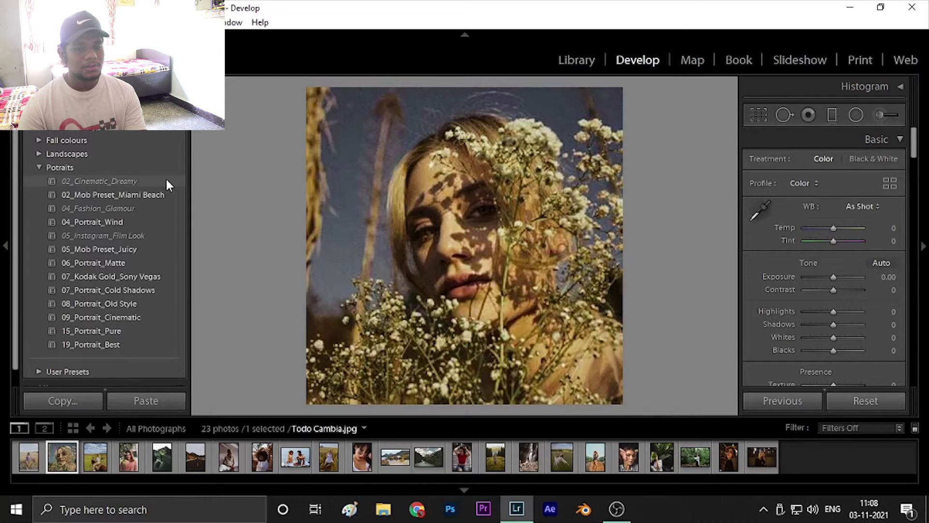
{"action": "left_click", "coordinate": [166, 178]}
{"action": "left_click", "coordinate": [155, 318]}
{"action": "key", "text": "Left"}
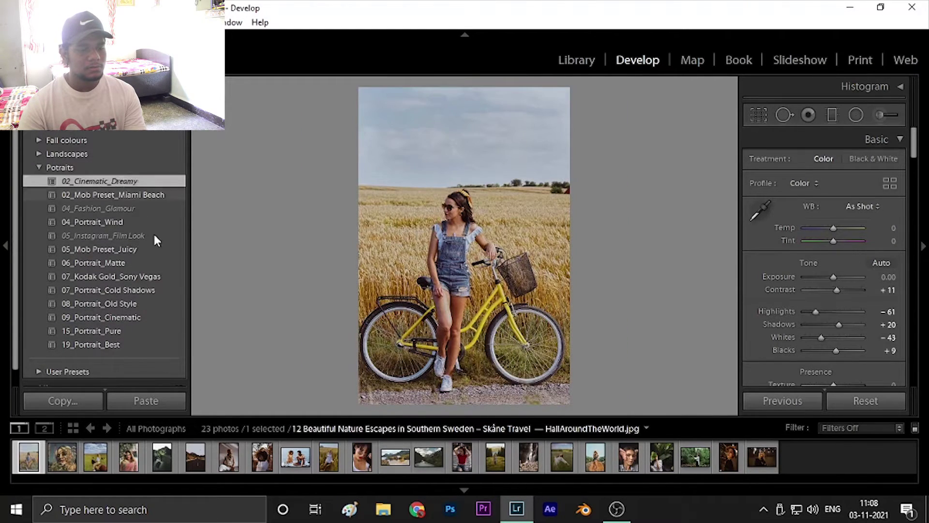
- Compare before and after versions of the close-up face, the woman among large green leaves and the woman in the tall grass
{"action": "left_click", "coordinate": [735, 463]}
{"action": "key", "text": "y"}
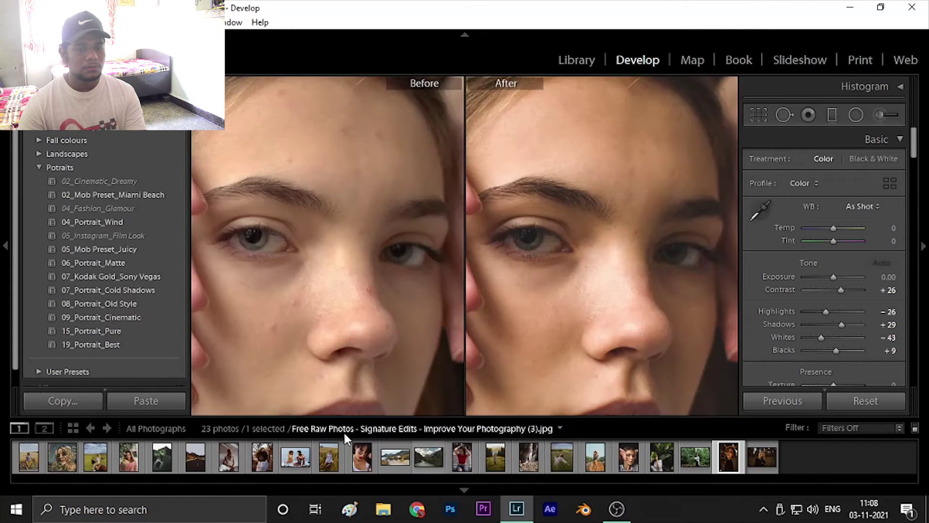
{"action": "left_click", "coordinate": [653, 464]}
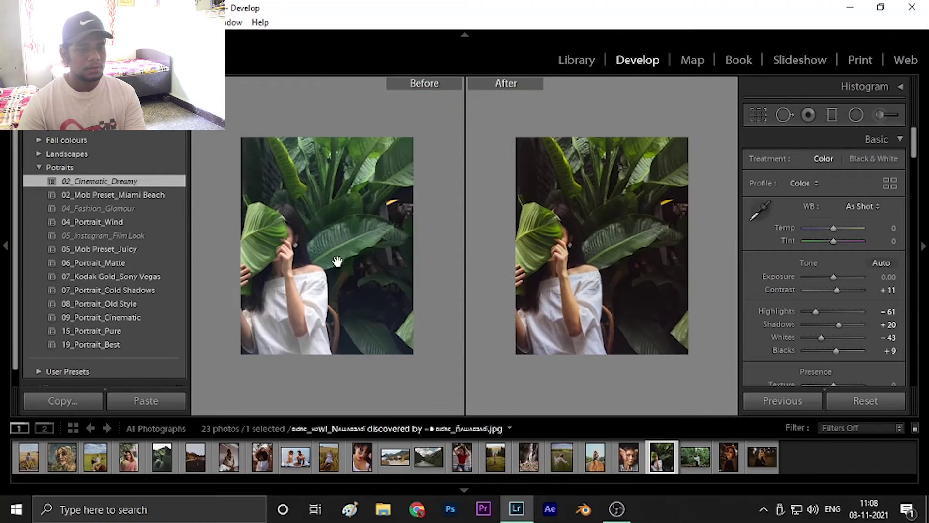
{"action": "left_click", "coordinate": [570, 464]}
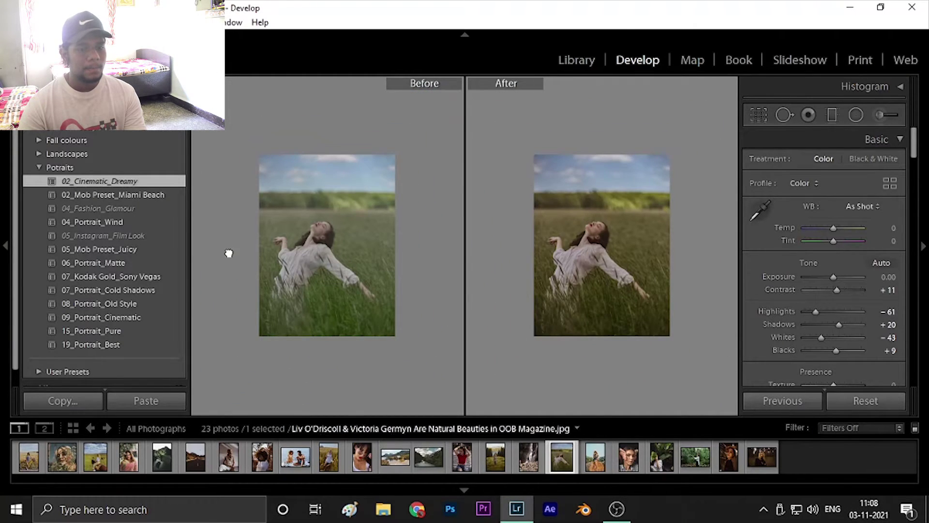
- Switch the lakeside hut photo to the 02_Cinematic_Dreamy preset, and compare before and after versions of the sunglasses portrait
{"action": "left_click", "coordinate": [393, 459]}
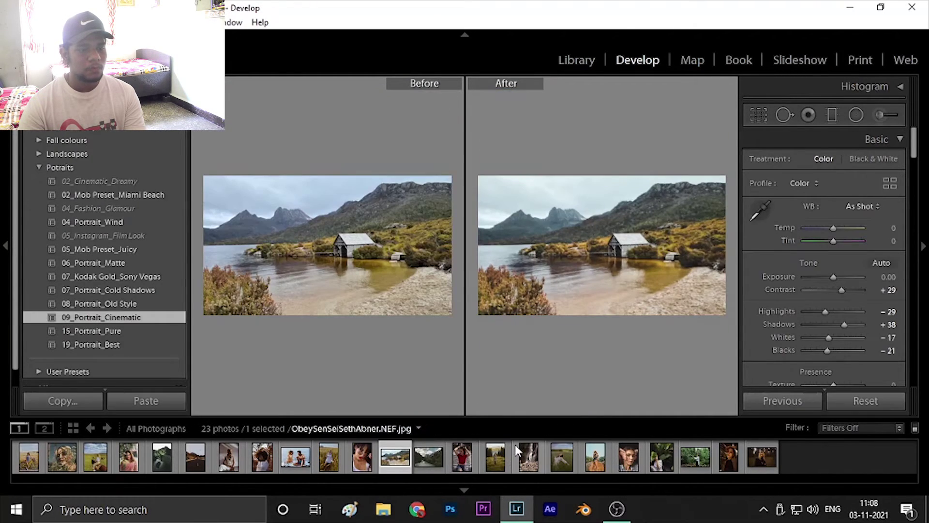
{"action": "left_click", "coordinate": [156, 180]}
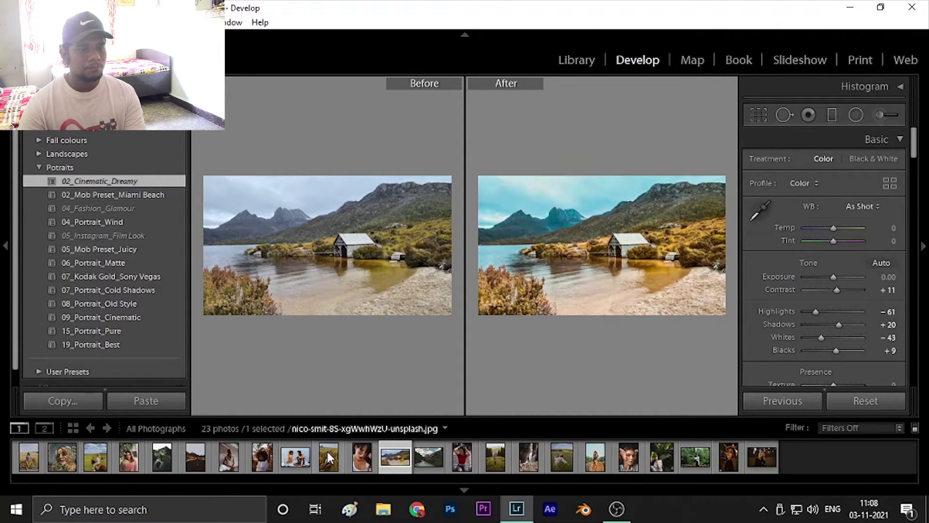
{"action": "left_click", "coordinate": [361, 458]}
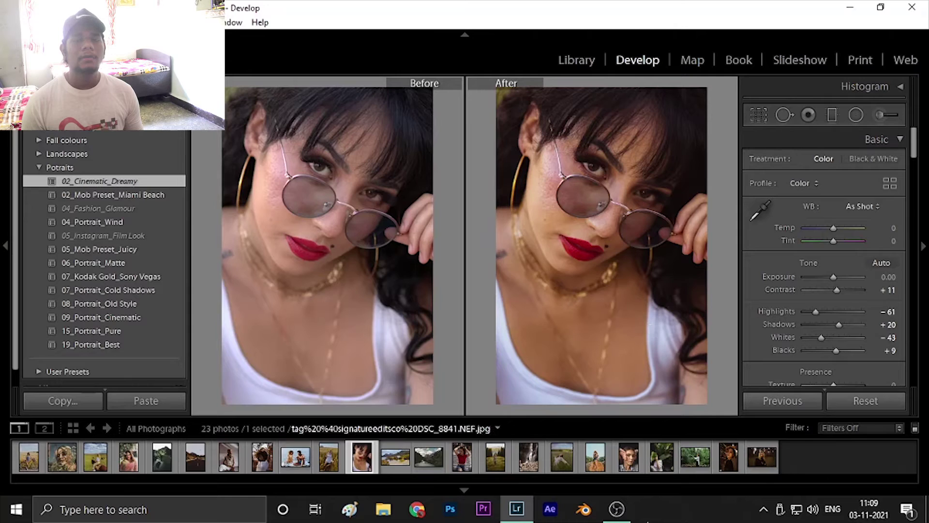
{"action": "left_click", "coordinate": [616, 509]}
{"action": "left_click", "coordinate": [835, 406]}
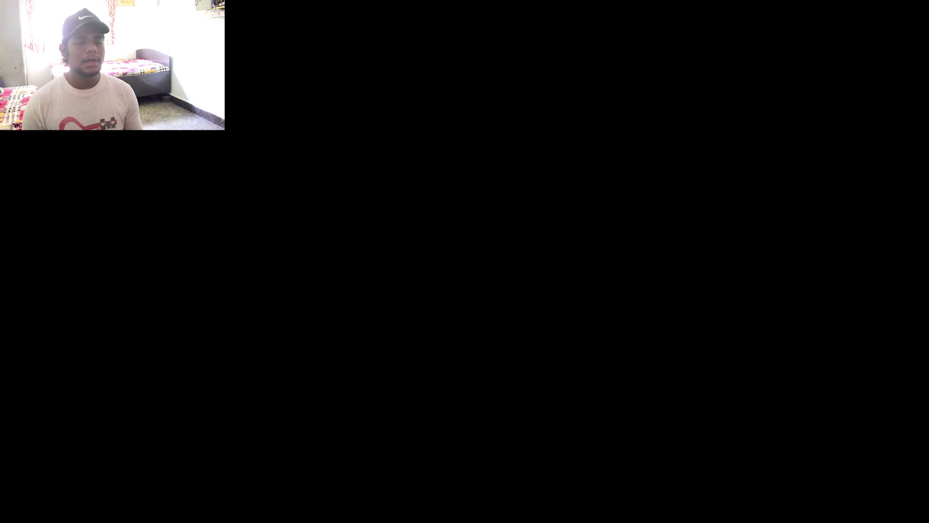